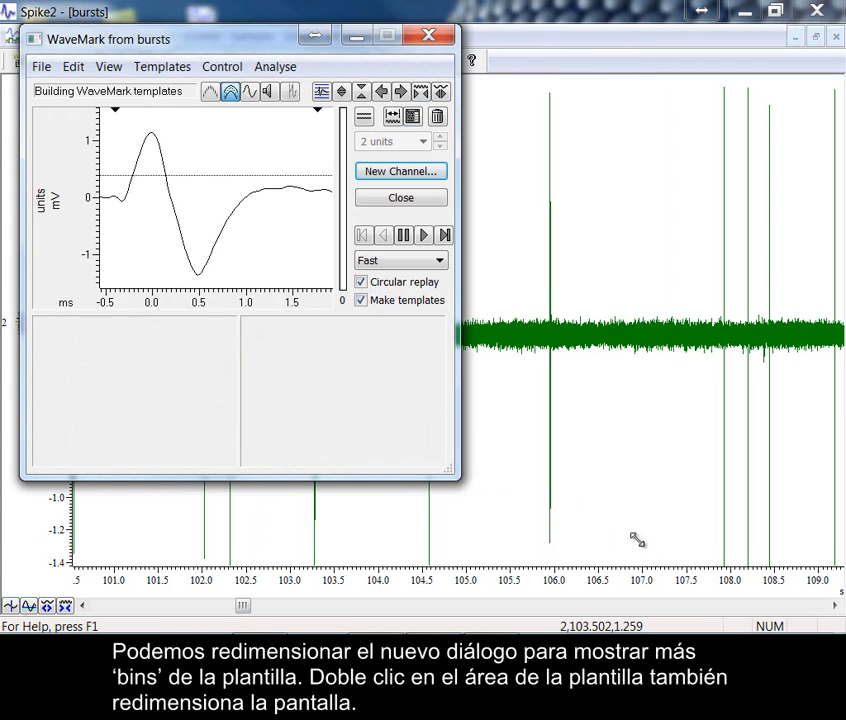
pyautogui.moveTo(427, 420); pyautogui.dragTo(428, 487)
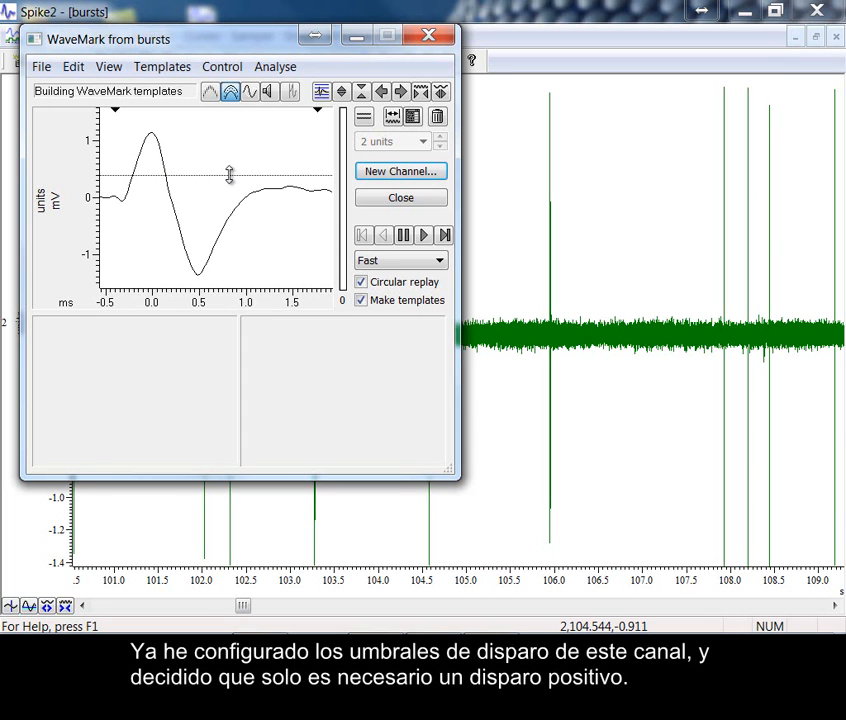
pyautogui.rightClick(260, 219)
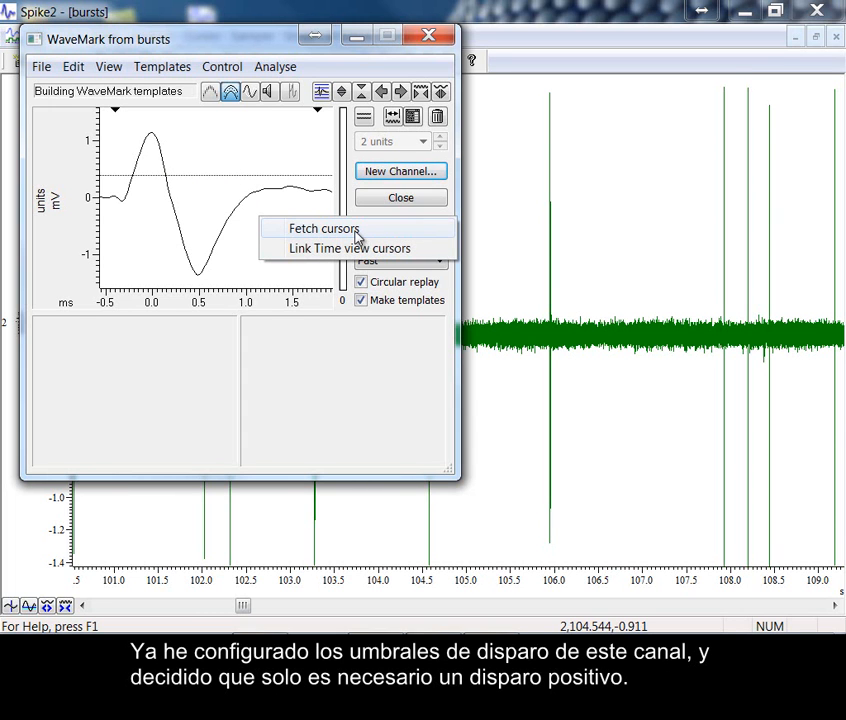
pyautogui.click(340, 73)
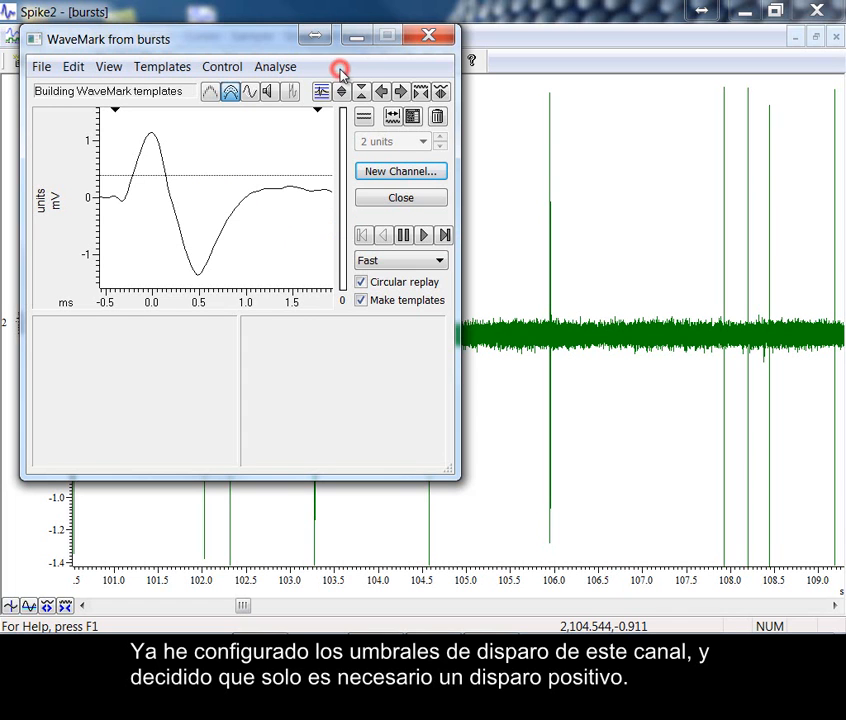
# Open the template parameters, make a trial template from the current spike and delete it.
pyautogui.click(415, 117)
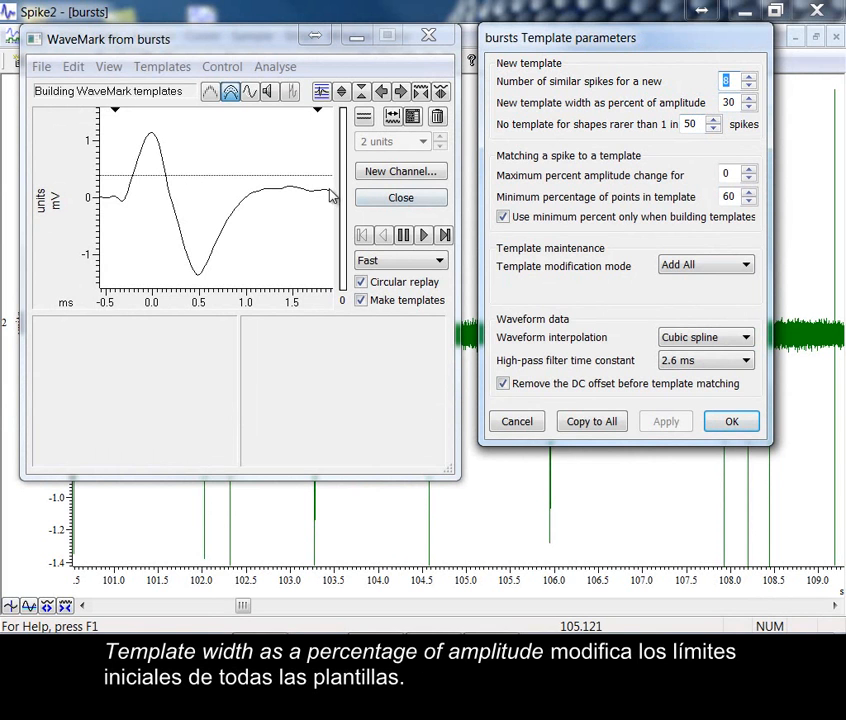
pyautogui.moveTo(255, 155); pyautogui.dragTo(162, 354)
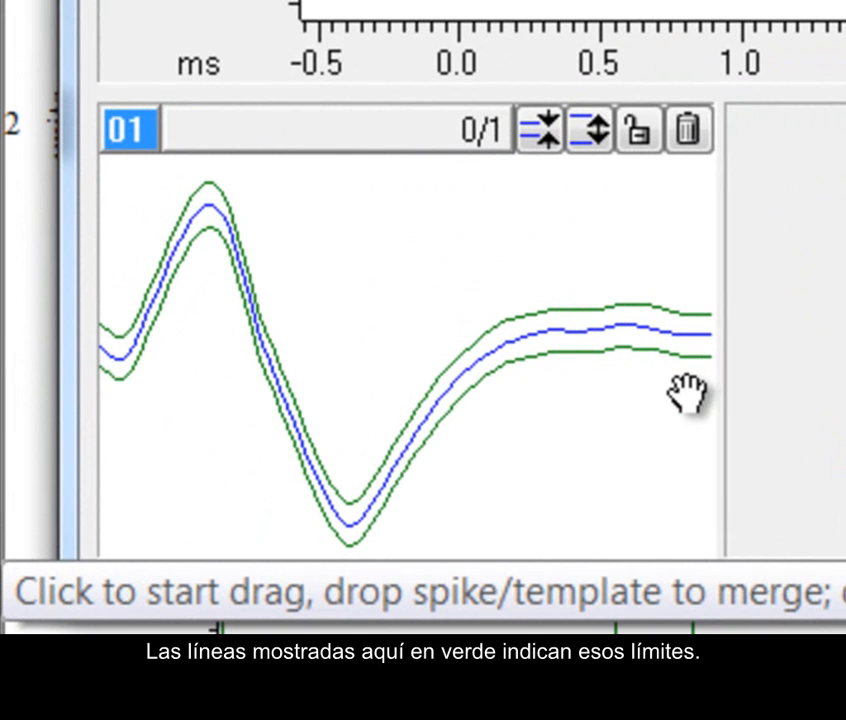
pyautogui.click(690, 132)
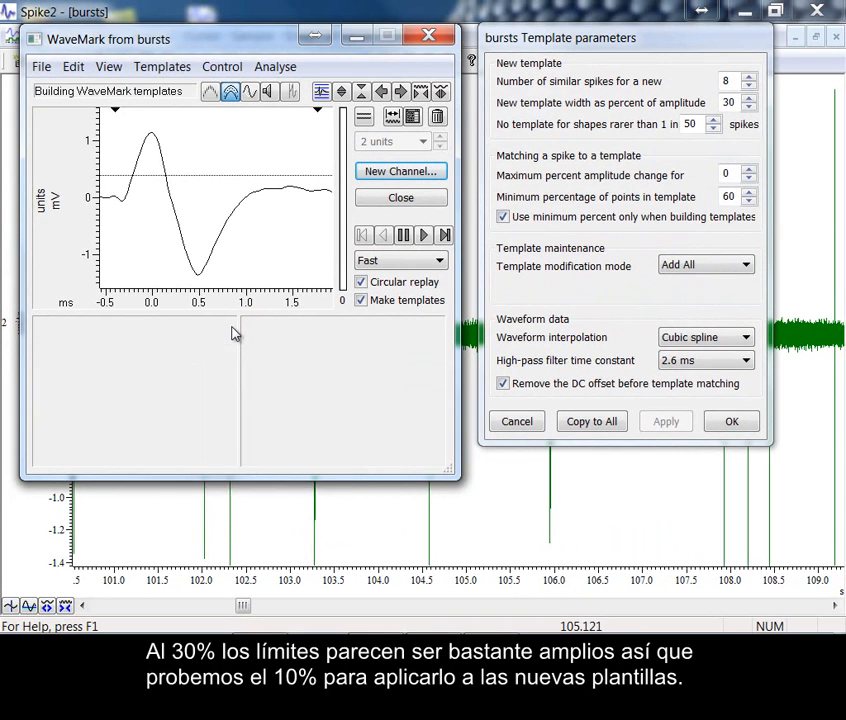
# Apply a new template width of 10 percent of amplitude, then make a trial template from the current spike and delete it.
pyautogui.click(730, 102)
pyautogui.doubleClick(730, 102)
pyautogui.write('1')
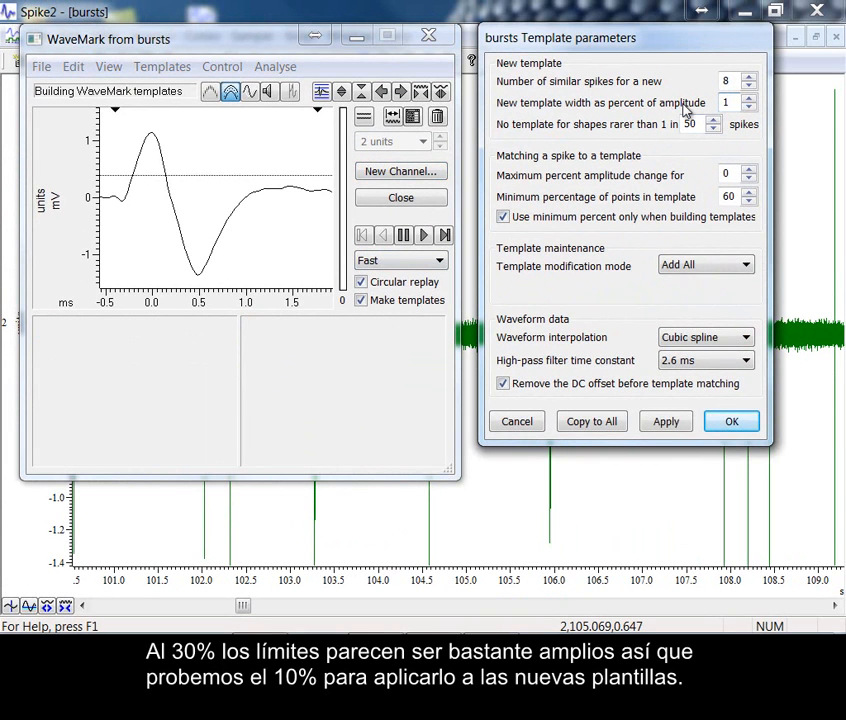
pyautogui.click(664, 421)
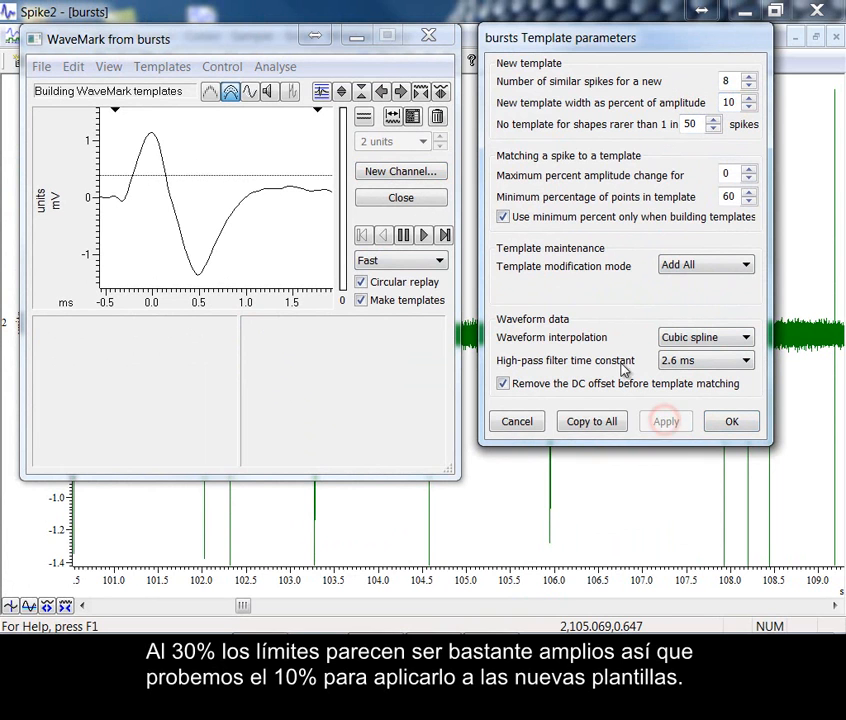
pyautogui.moveTo(260, 152); pyautogui.dragTo(171, 351)
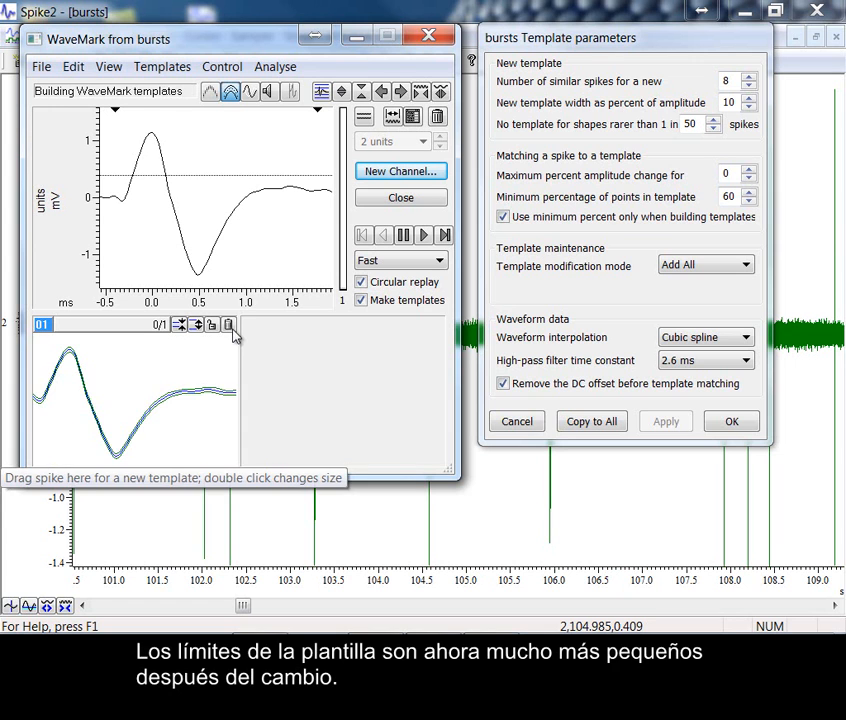
pyautogui.click(230, 326)
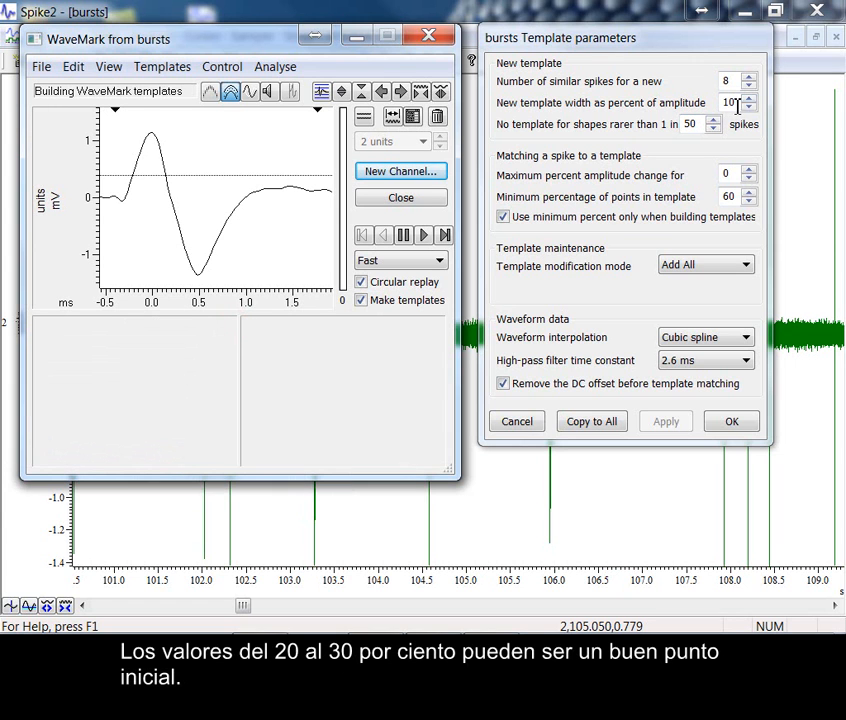
# Set the new template width to 20 percent of amplitude and apply it.
pyautogui.doubleClick(735, 103)
pyautogui.write('2')
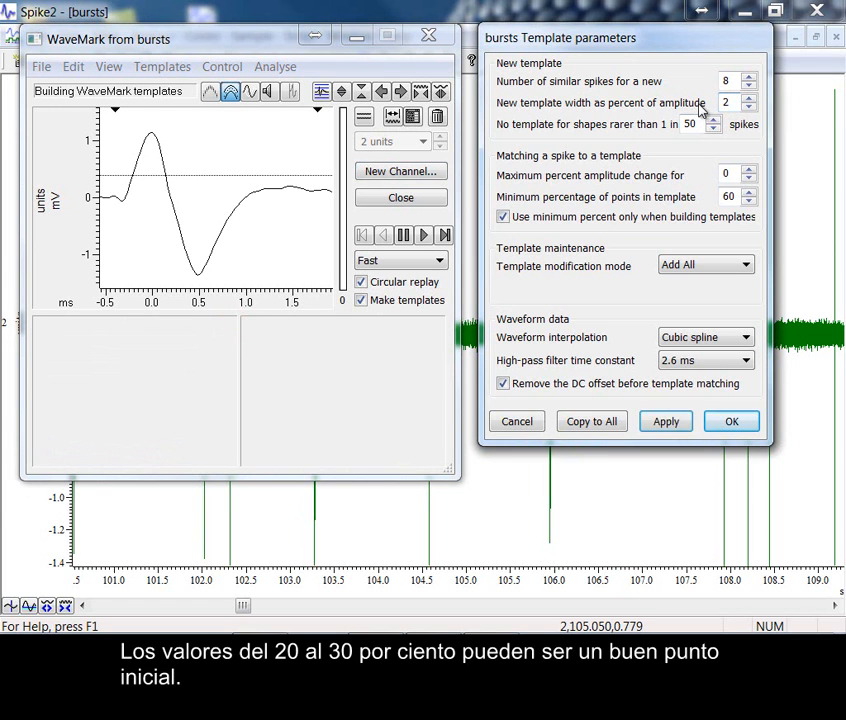
pyautogui.click(665, 421)
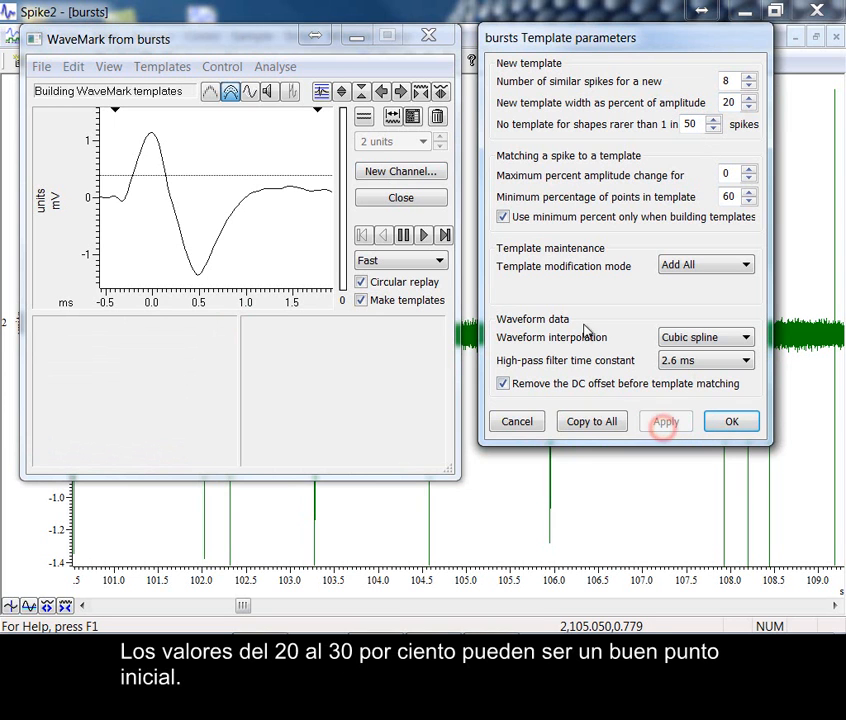
# Make a trial template from the current spike, toggle its boundary display off and on, and delete the template.
pyautogui.moveTo(285, 134); pyautogui.dragTo(192, 332)
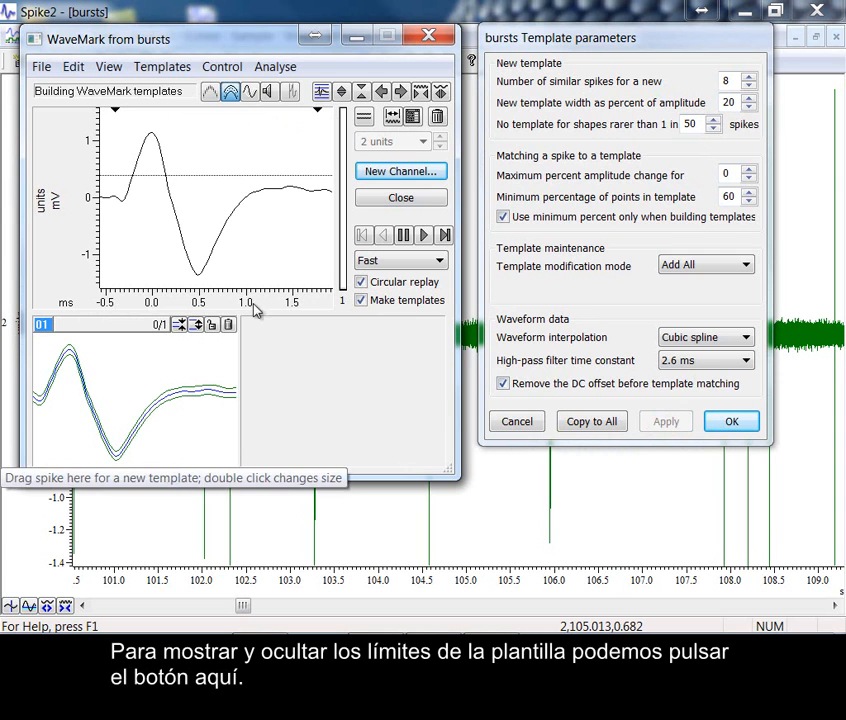
pyautogui.click(232, 95)
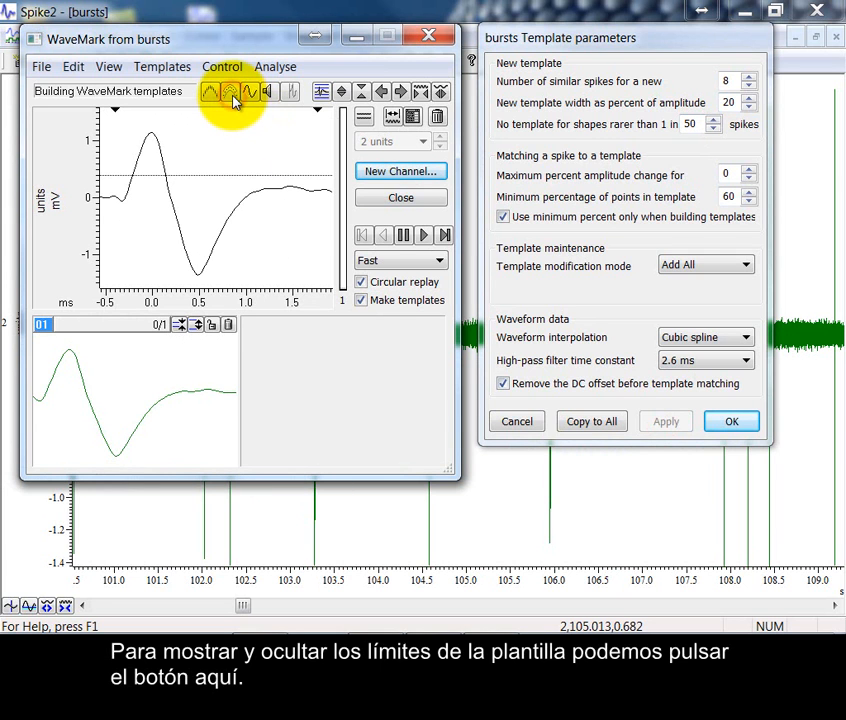
pyautogui.click(232, 96)
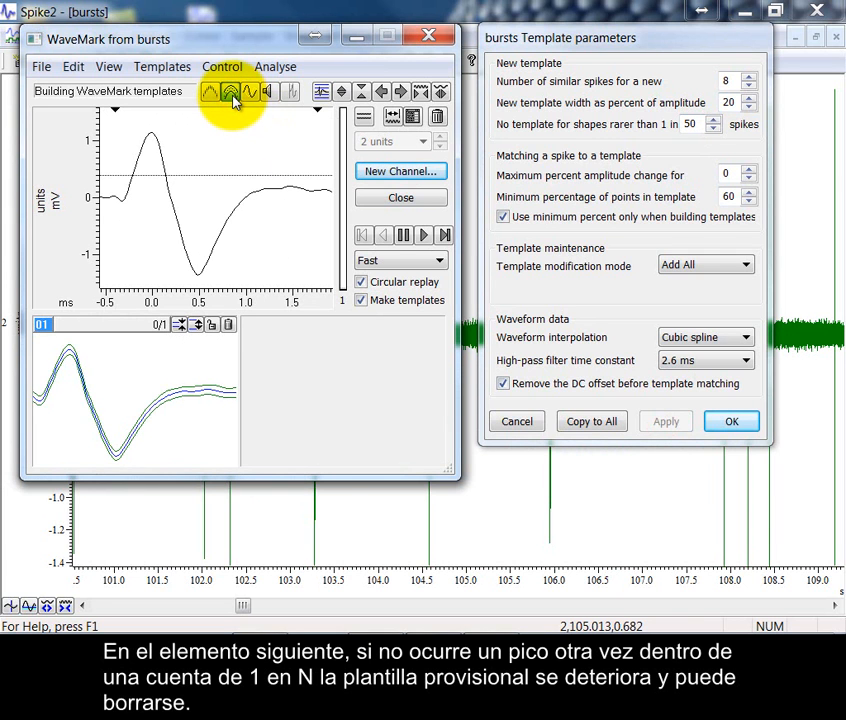
pyautogui.click(229, 325)
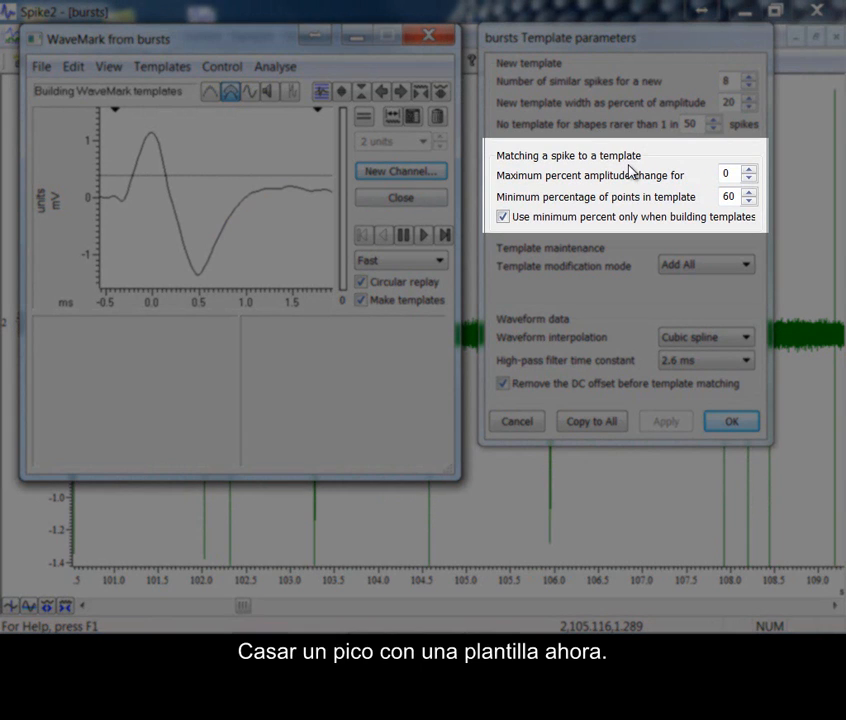
# Make template 01 from the current spike, advance to a differently shaped spike, and make template 02 from that one.
pyautogui.doubleClick(740, 175)
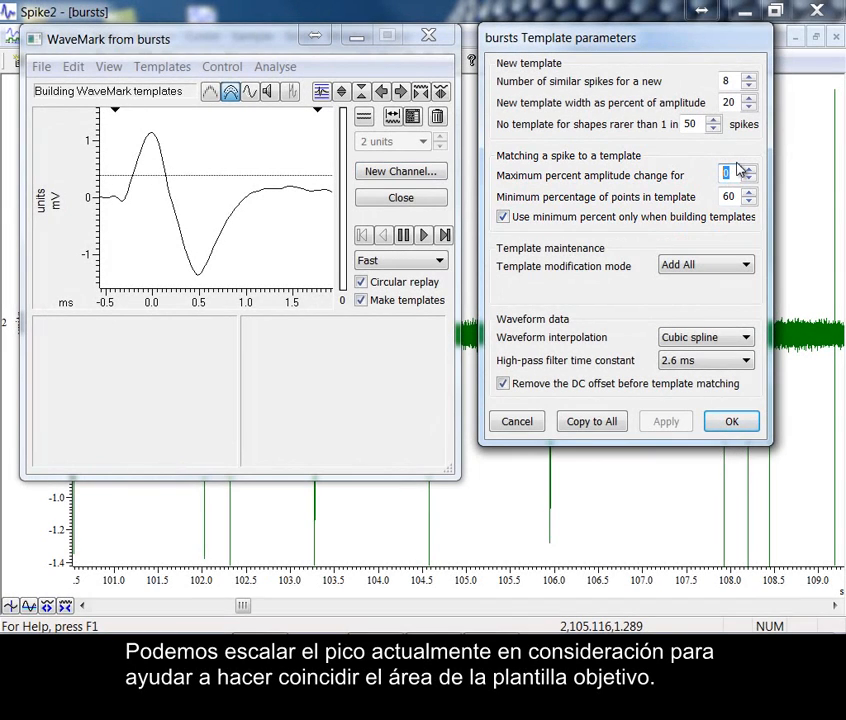
pyautogui.click(287, 148)
pyautogui.moveTo(287, 148); pyautogui.dragTo(200, 347)
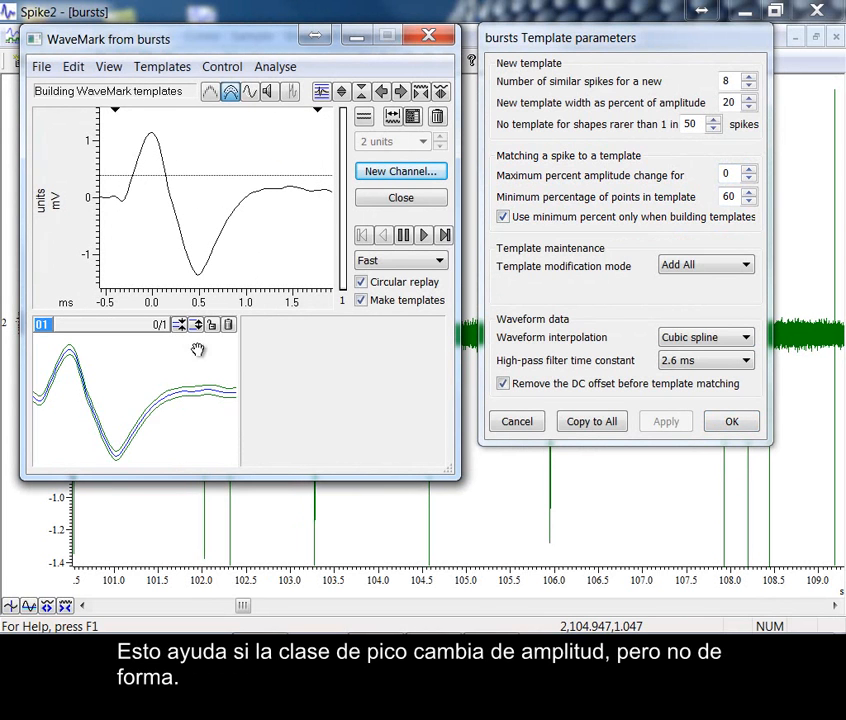
pyautogui.click(446, 235)
pyautogui.click(446, 235)
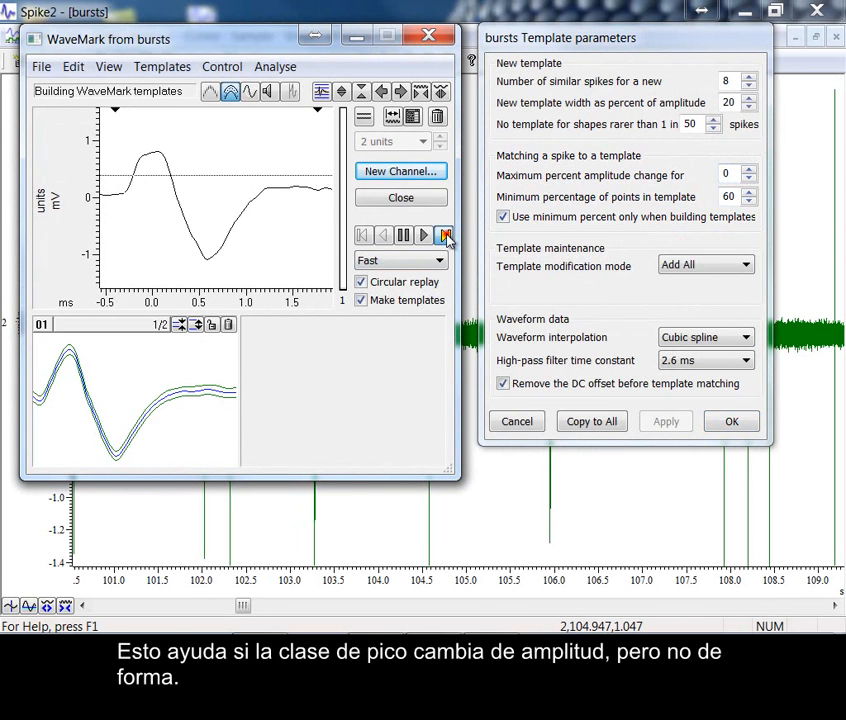
pyautogui.moveTo(213, 194); pyautogui.dragTo(355, 399)
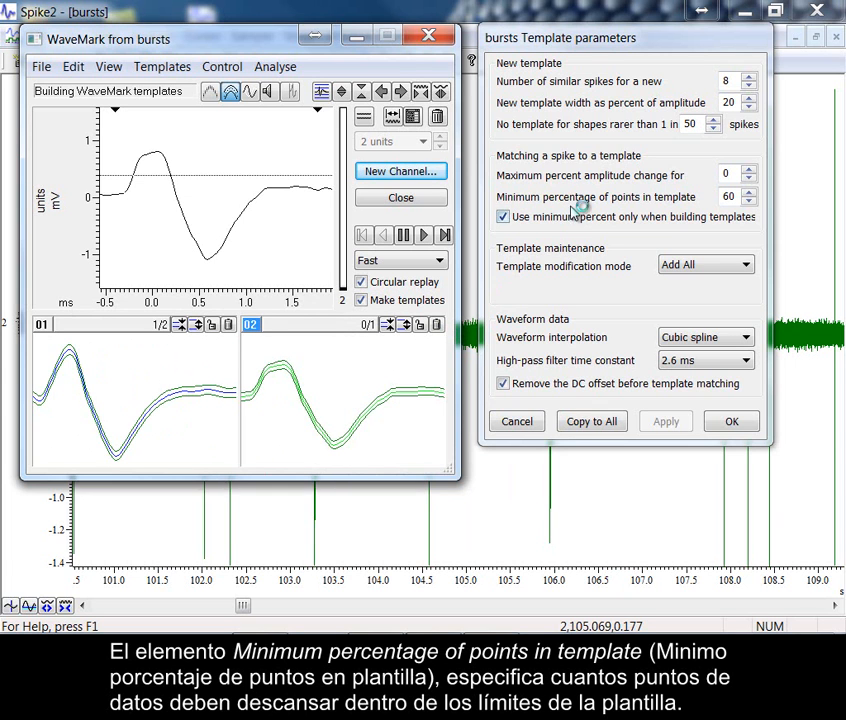
# Set the minimum percentage of points in template to 20 and apply it.
pyautogui.doubleClick(740, 199)
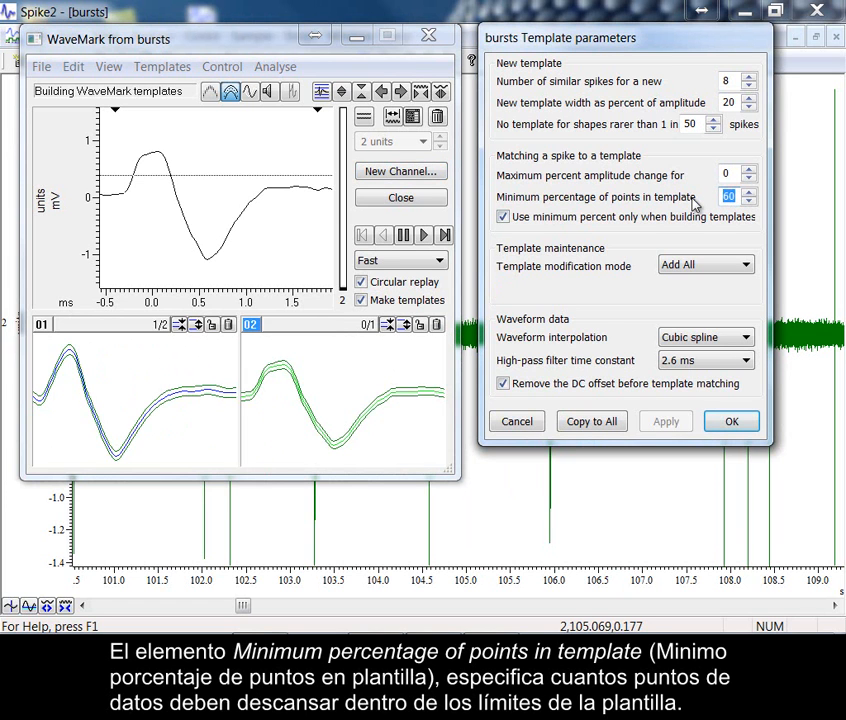
pyautogui.write('20')
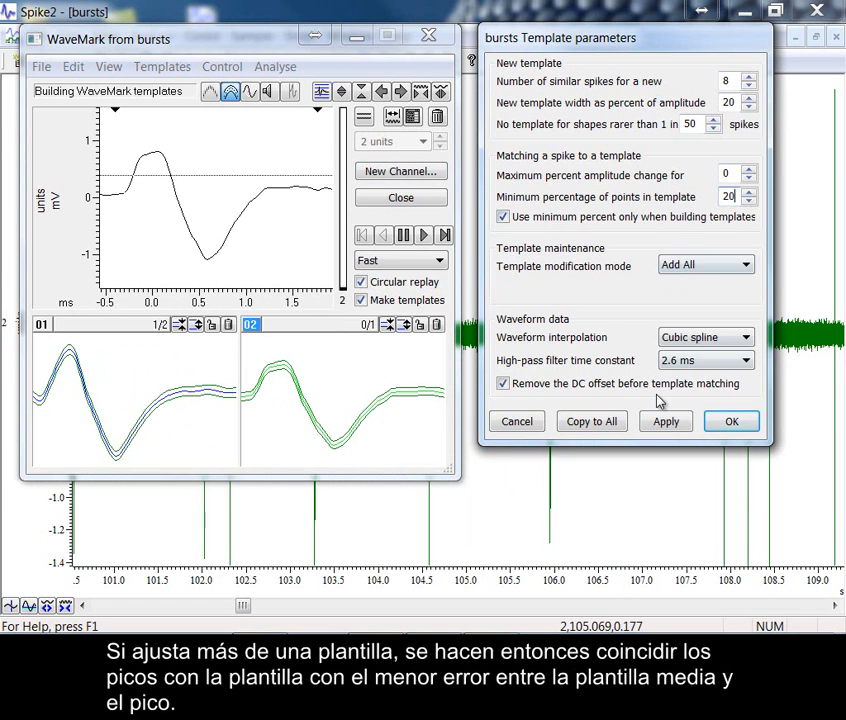
pyautogui.click(668, 423)
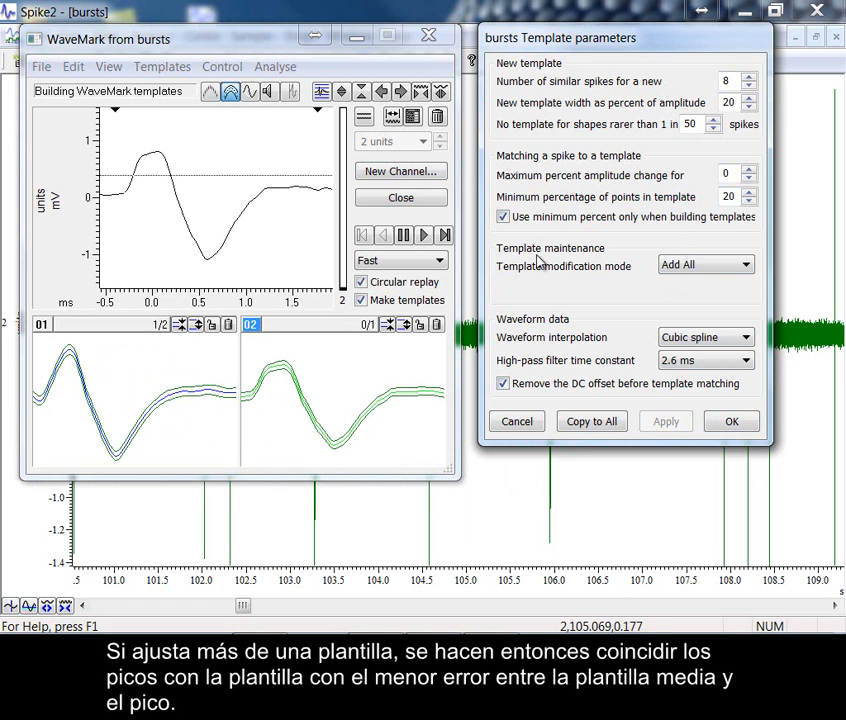
# Clear all templates, keep Make templates on, and replay the data to build templates automatically before pausing.
pyautogui.click(437, 116)
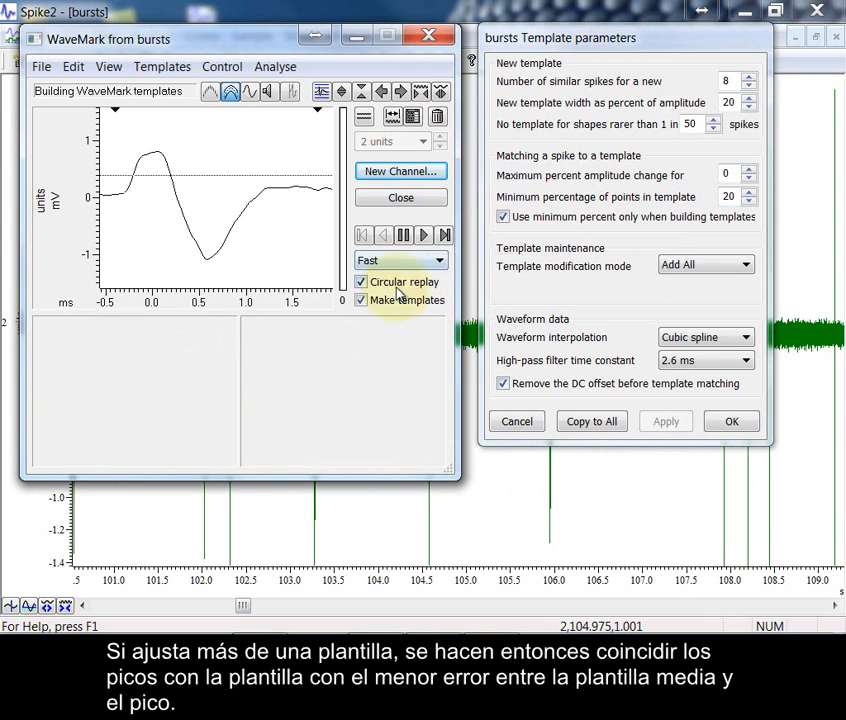
pyautogui.click(387, 304)
pyautogui.click(361, 300)
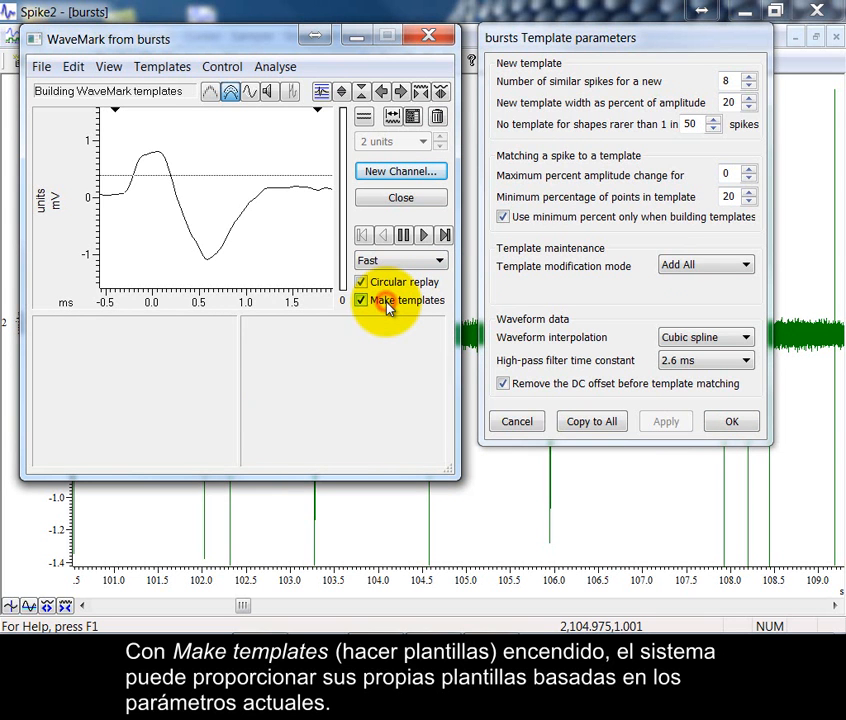
pyautogui.click(424, 235)
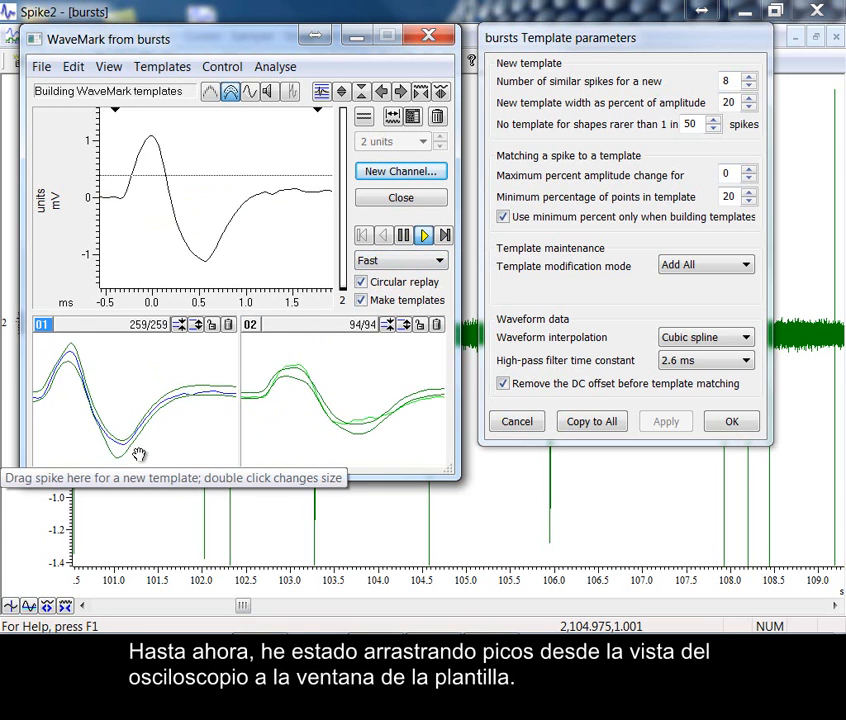
pyautogui.click(404, 236)
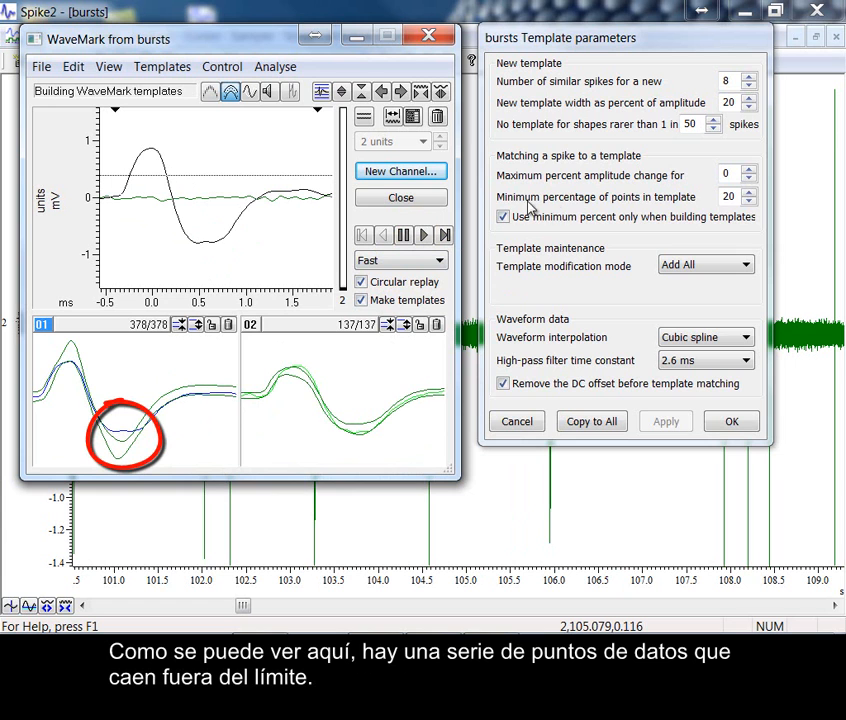
# Set the minimum percentage of points in template to 60 and apply it.
pyautogui.doubleClick(736, 197)
pyautogui.write('60')
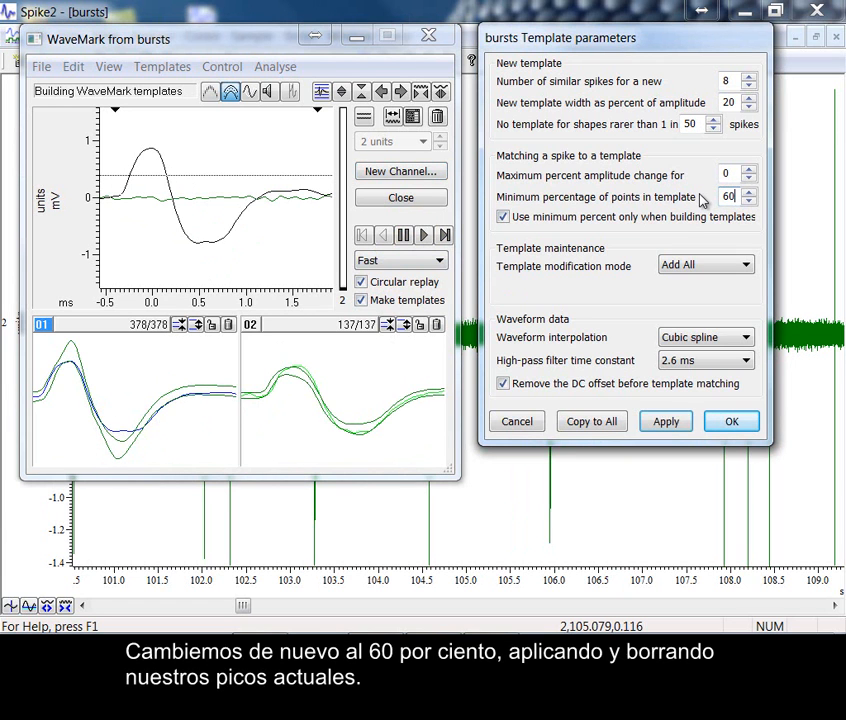
pyautogui.click(666, 421)
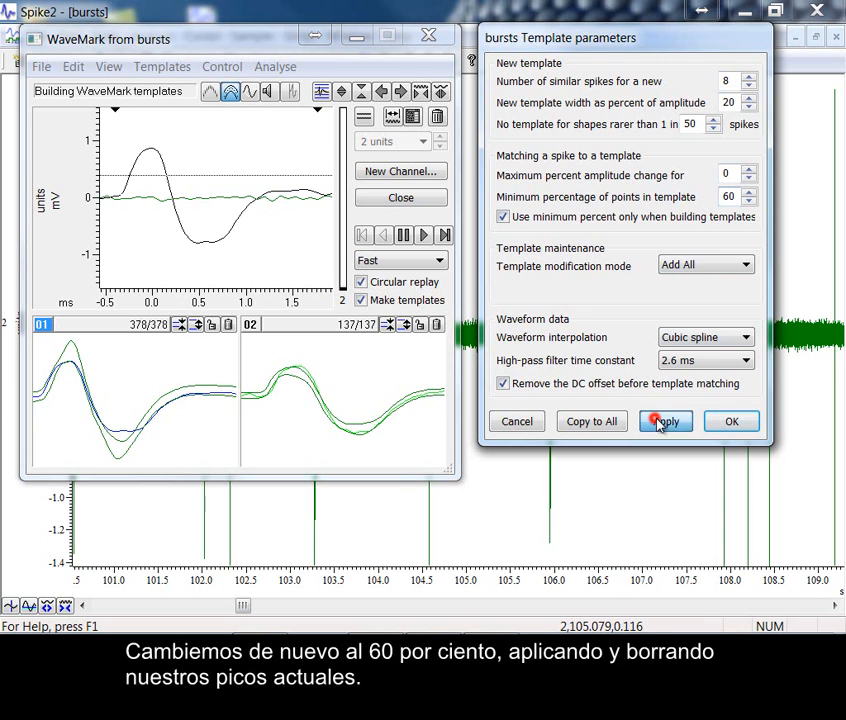
# Clear all templates and rebuild them by replaying the data, toggling the minimum-percent-only-when-building option off and on before pausing.
pyautogui.click(434, 119)
pyautogui.click(427, 234)
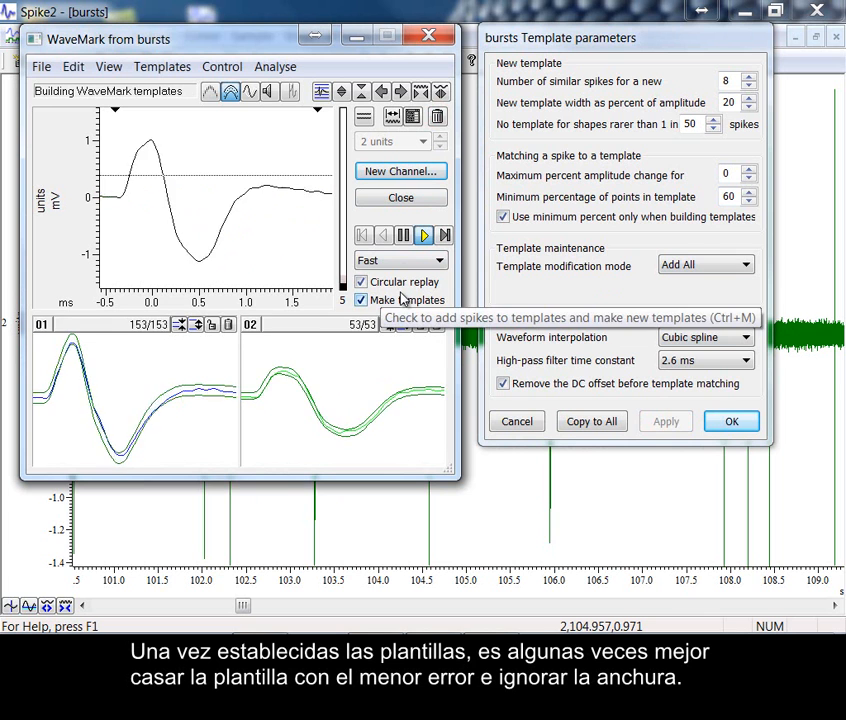
pyautogui.click(503, 217)
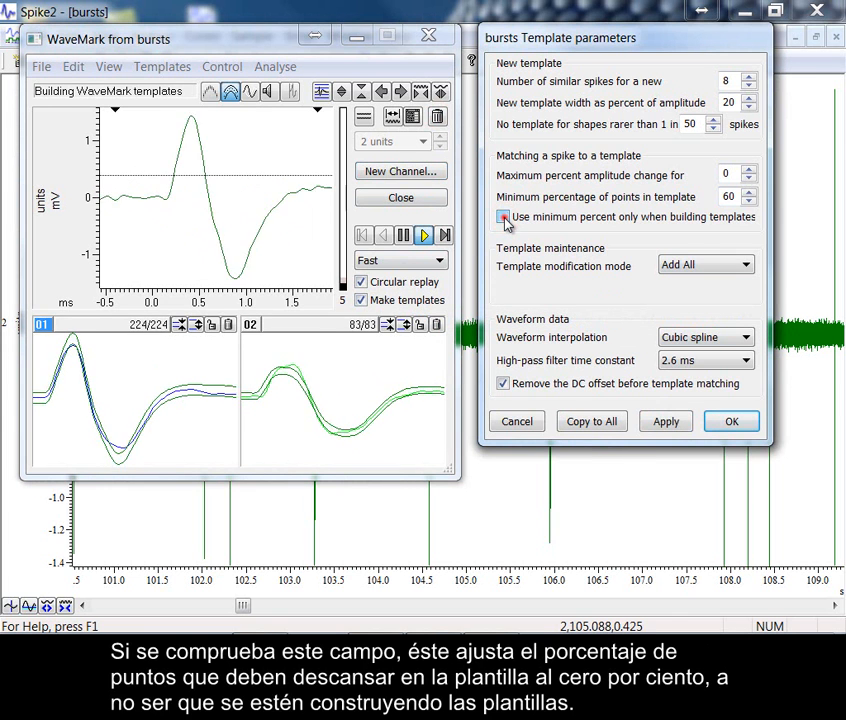
pyautogui.click(503, 217)
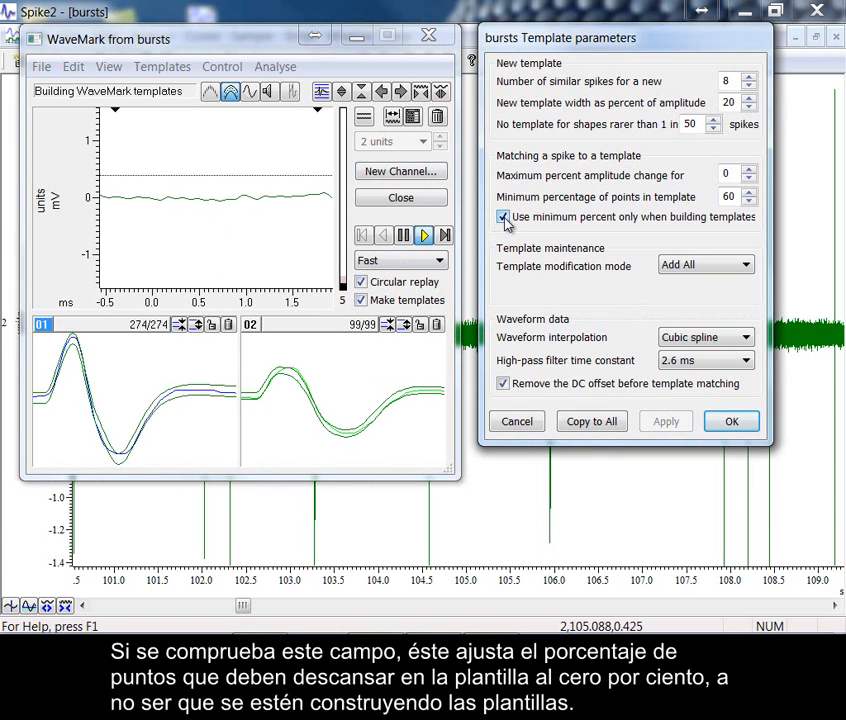
pyautogui.click(403, 235)
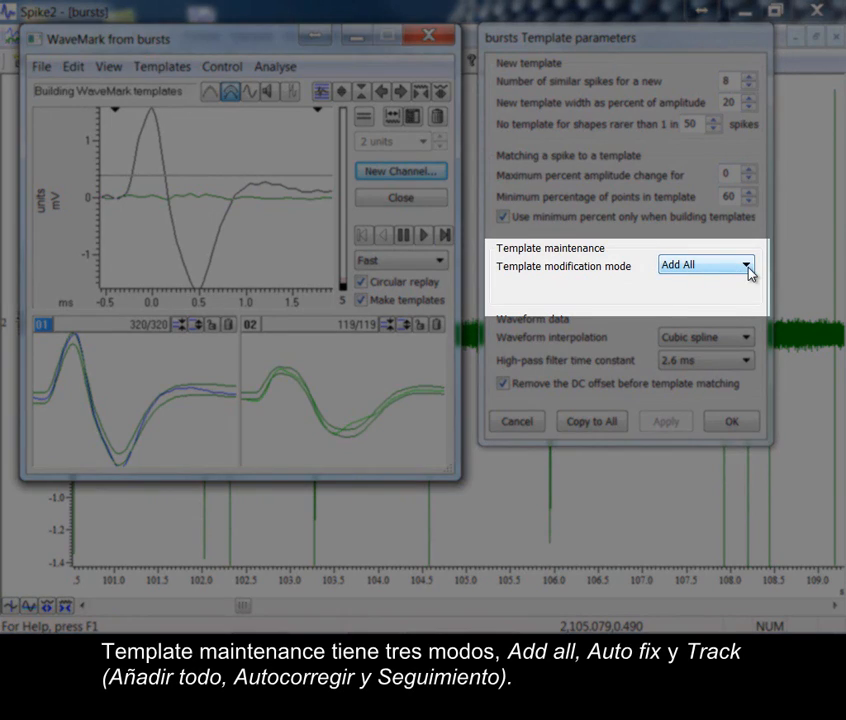
# Set the template modification mode to Auto Fix.
pyautogui.click(747, 266)
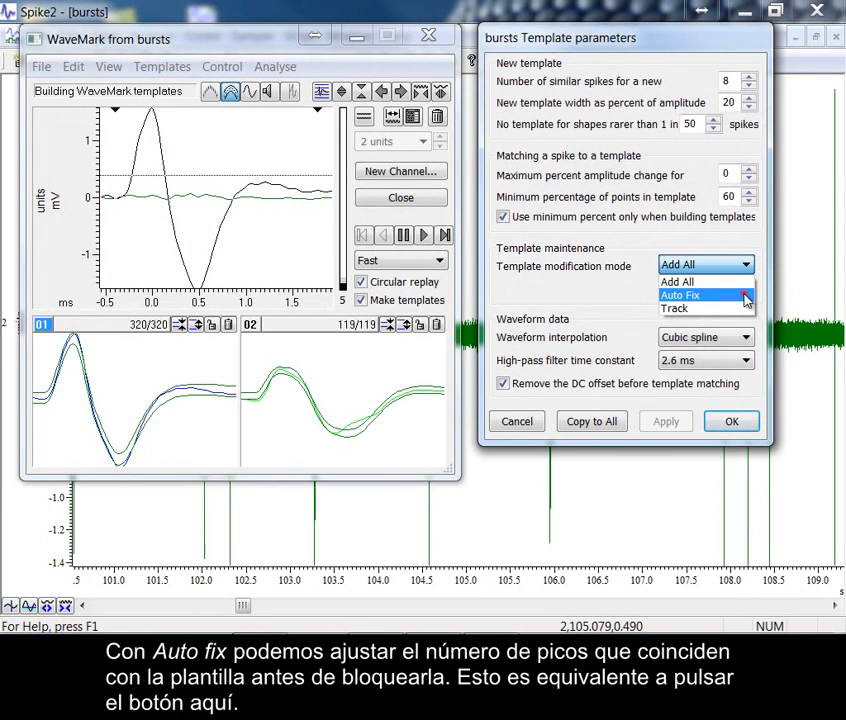
pyautogui.click(745, 296)
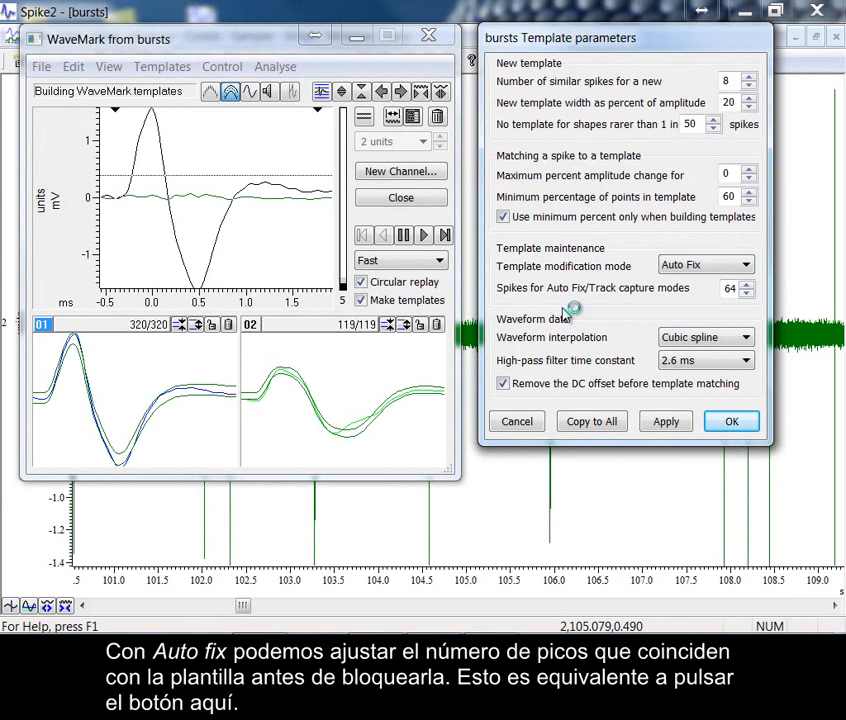
# Switch the template modification mode to Track and back to Add All.
pyautogui.click(421, 327)
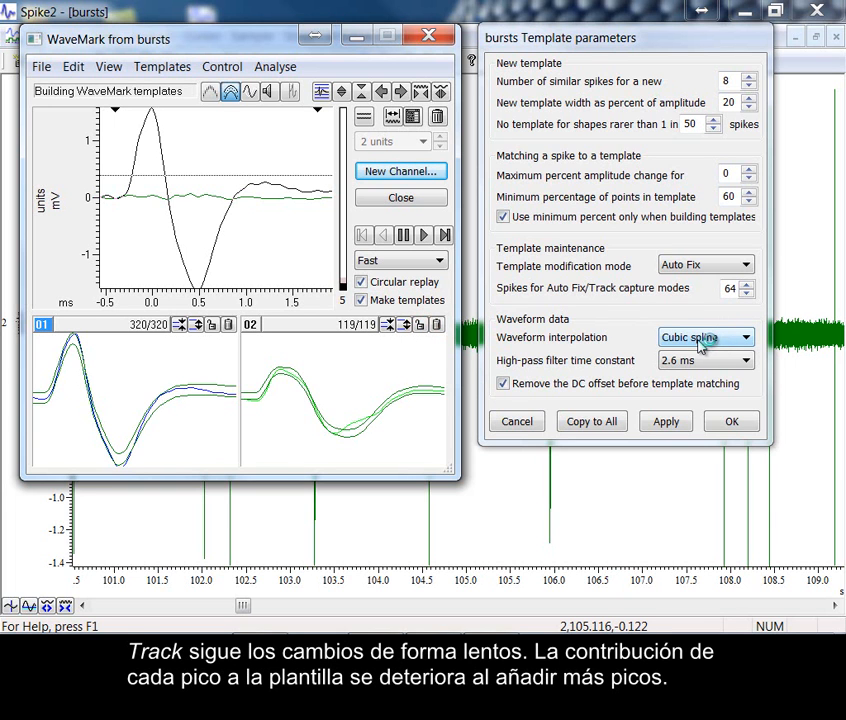
pyautogui.click(740, 265)
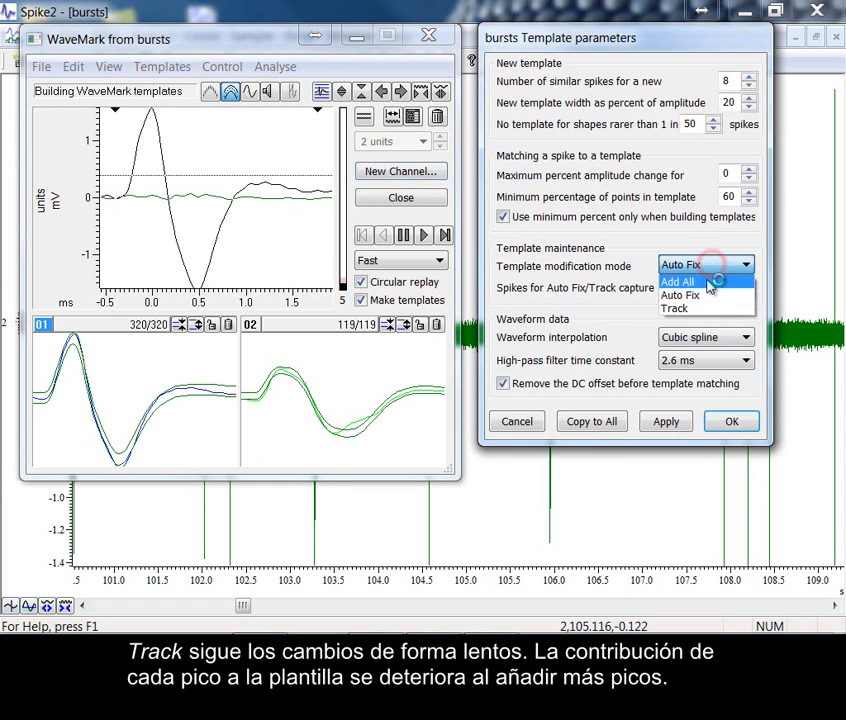
pyautogui.click(705, 310)
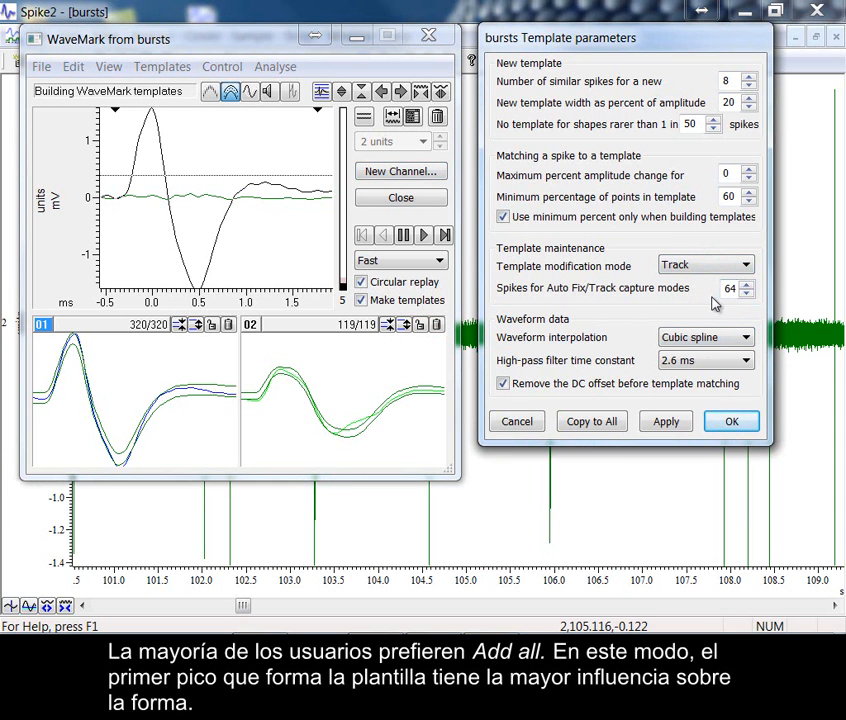
pyautogui.click(697, 268)
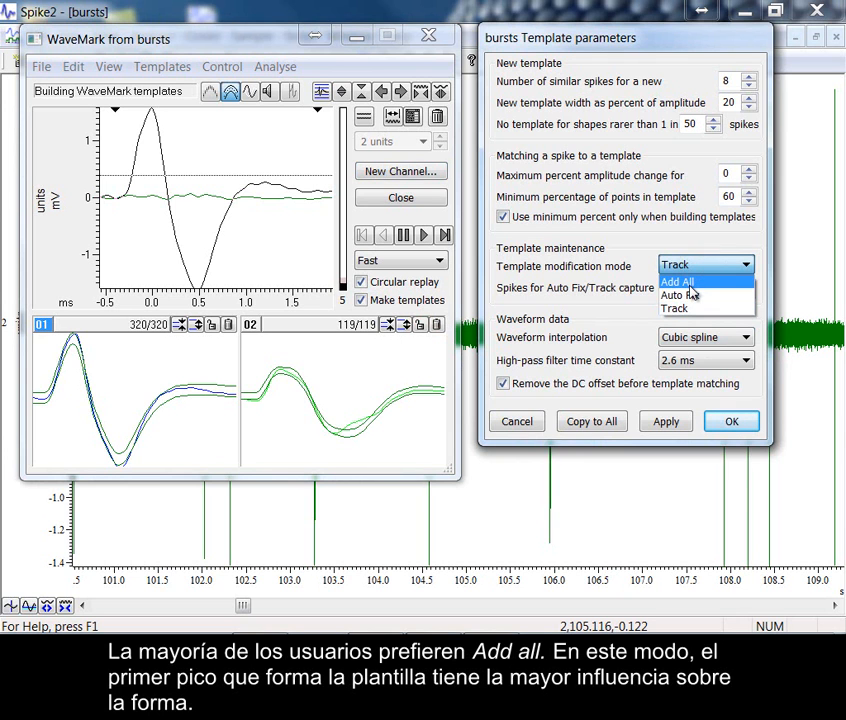
pyautogui.click(689, 285)
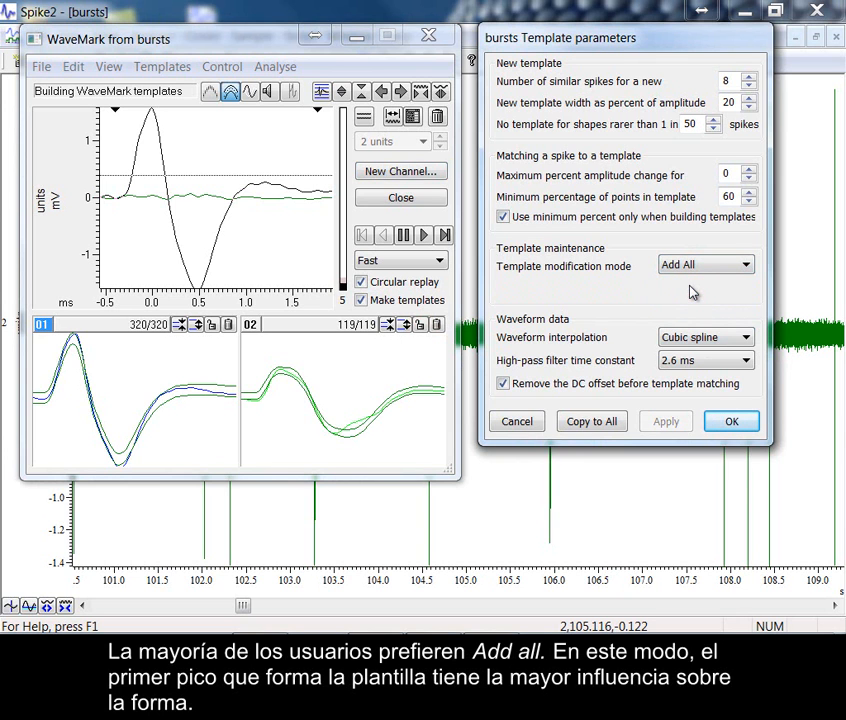
# Clear all templates and replay the data until template 01 forms, pausing to enlarge its display.
pyautogui.click(439, 117)
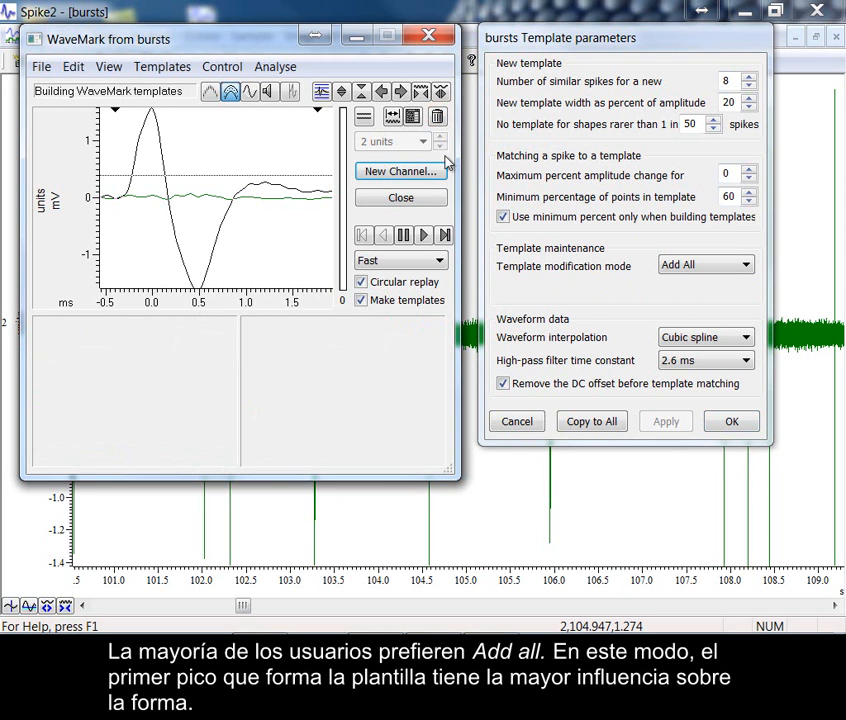
pyautogui.click(424, 235)
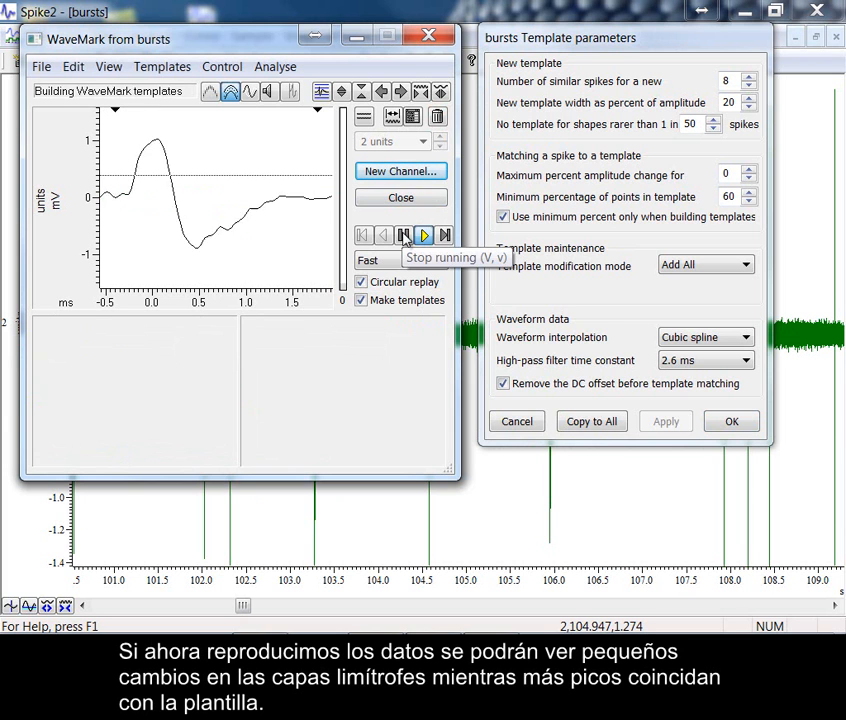
pyautogui.click(404, 236)
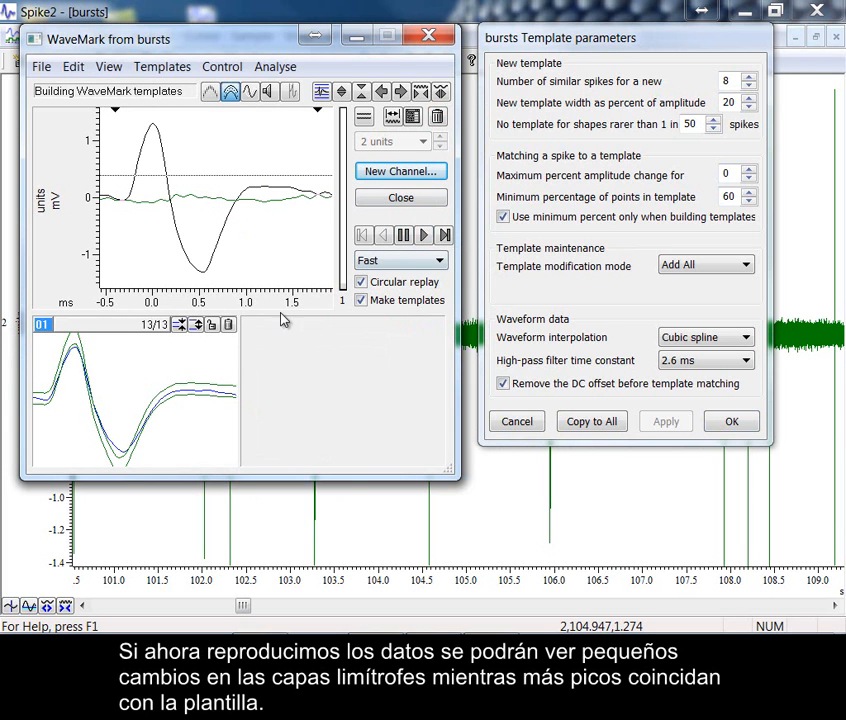
pyautogui.doubleClick(212, 356)
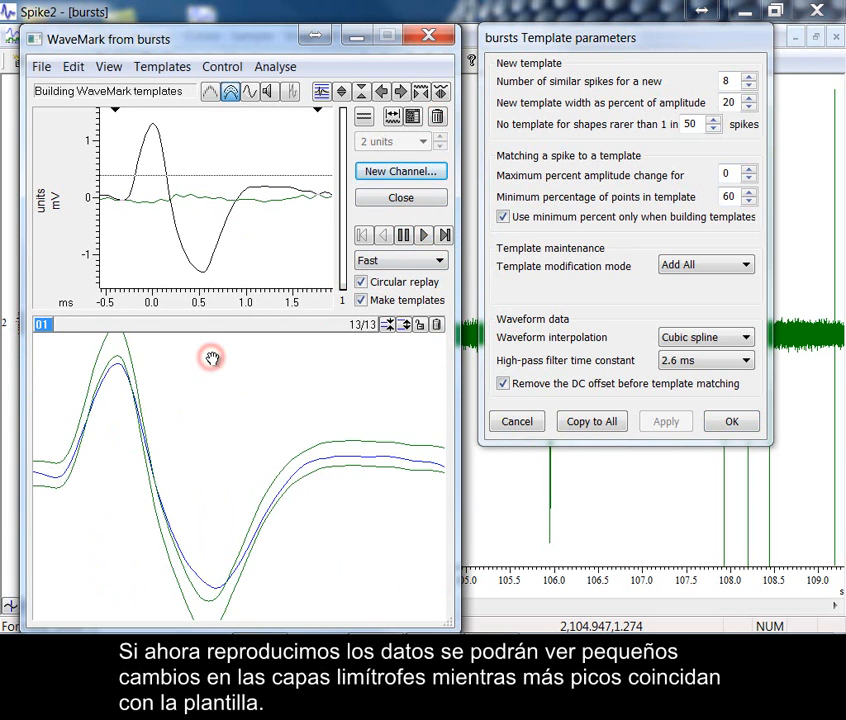
# Continue replaying the data to adapt template 01, deleting that single template and then clearing all templates.
pyautogui.click(443, 237)
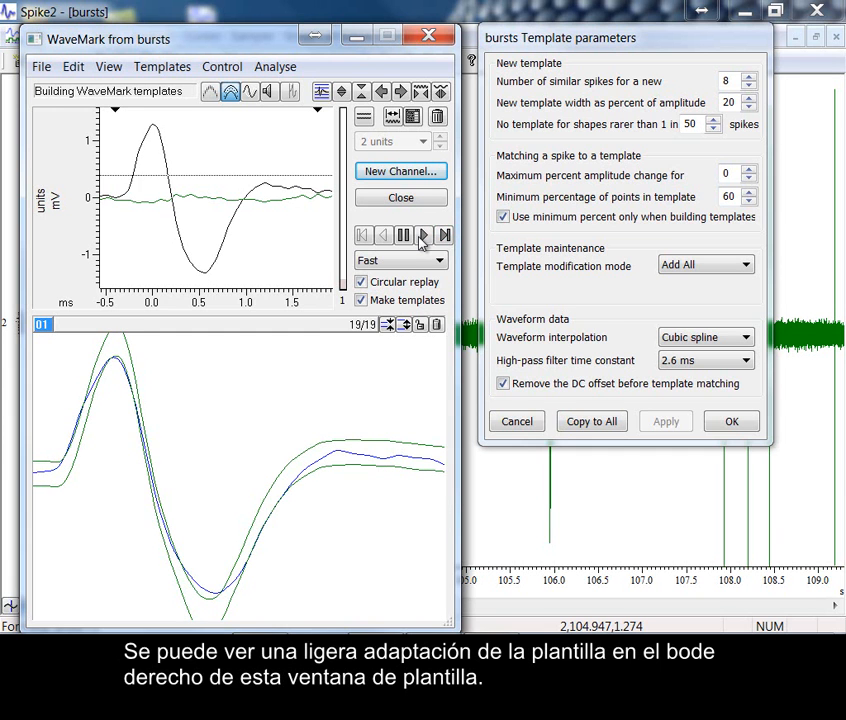
pyautogui.click(424, 236)
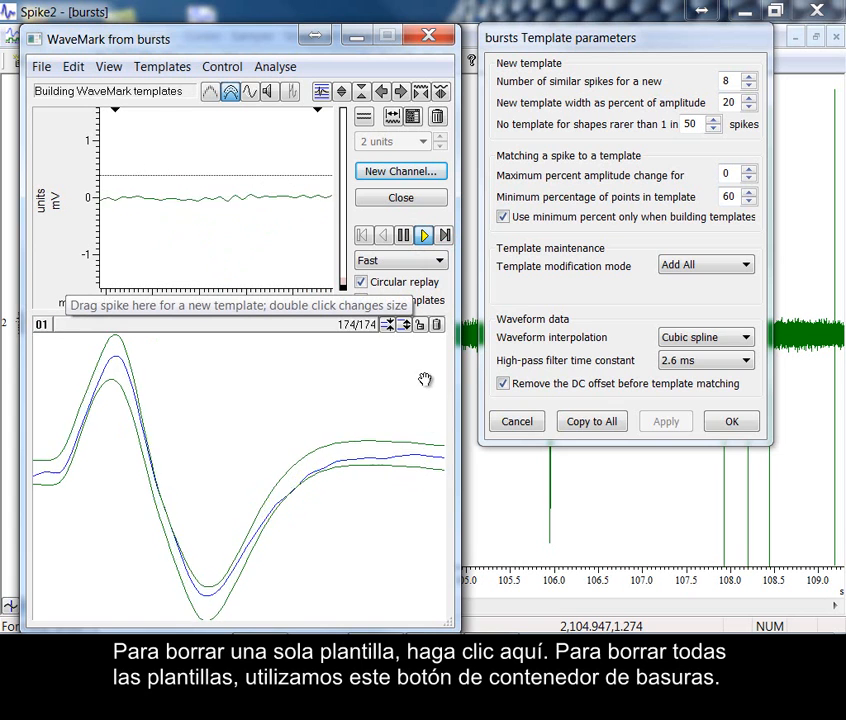
pyautogui.click(437, 324)
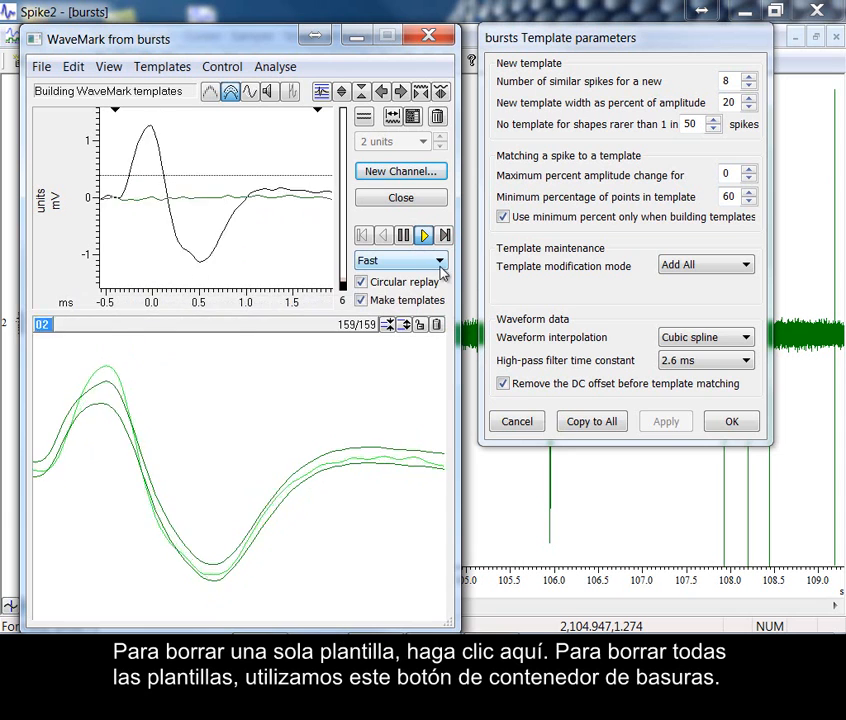
pyautogui.click(437, 116)
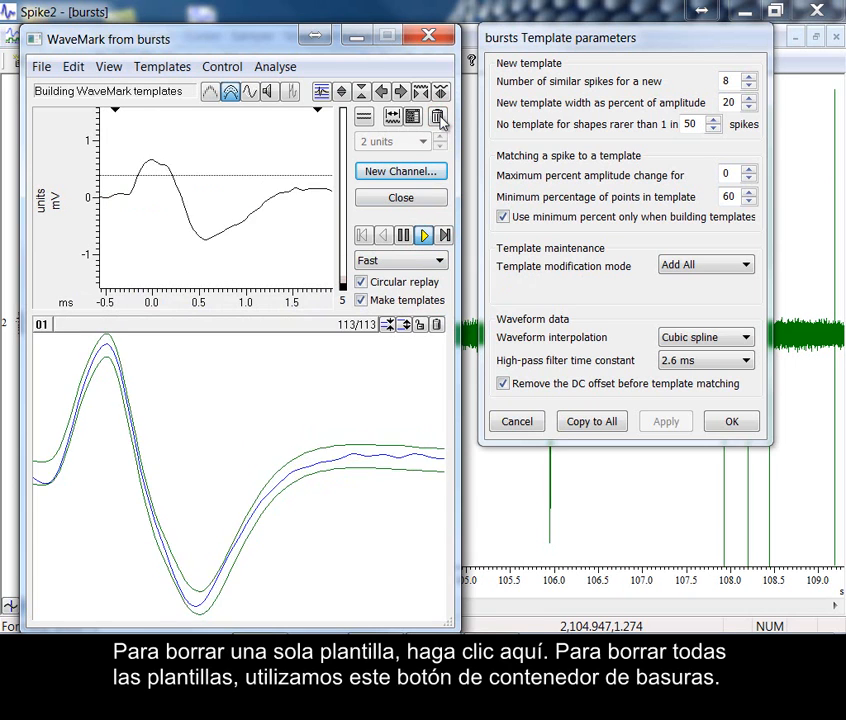
# Apply the Track modification mode with 10 spikes for the capture modes, and clear the existing templates so they rebuild.
pyautogui.click(676, 265)
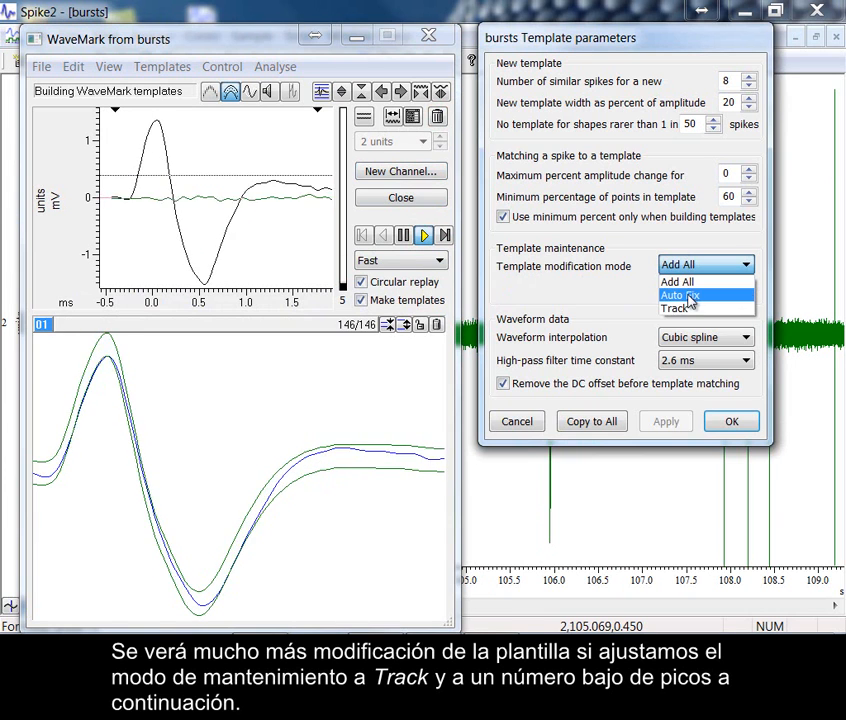
pyautogui.click(678, 309)
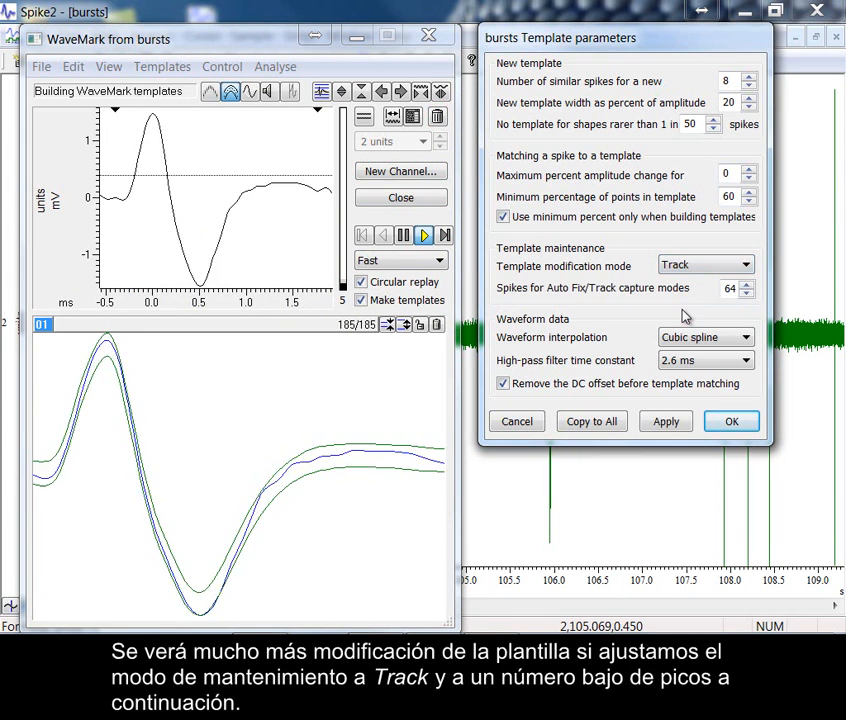
pyautogui.doubleClick(727, 289)
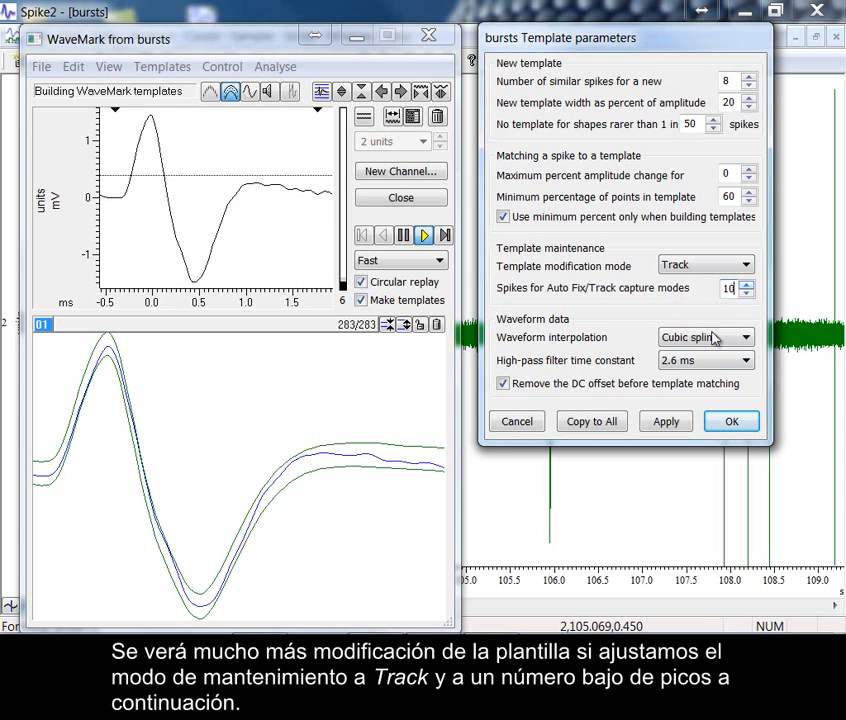
pyautogui.click(676, 425)
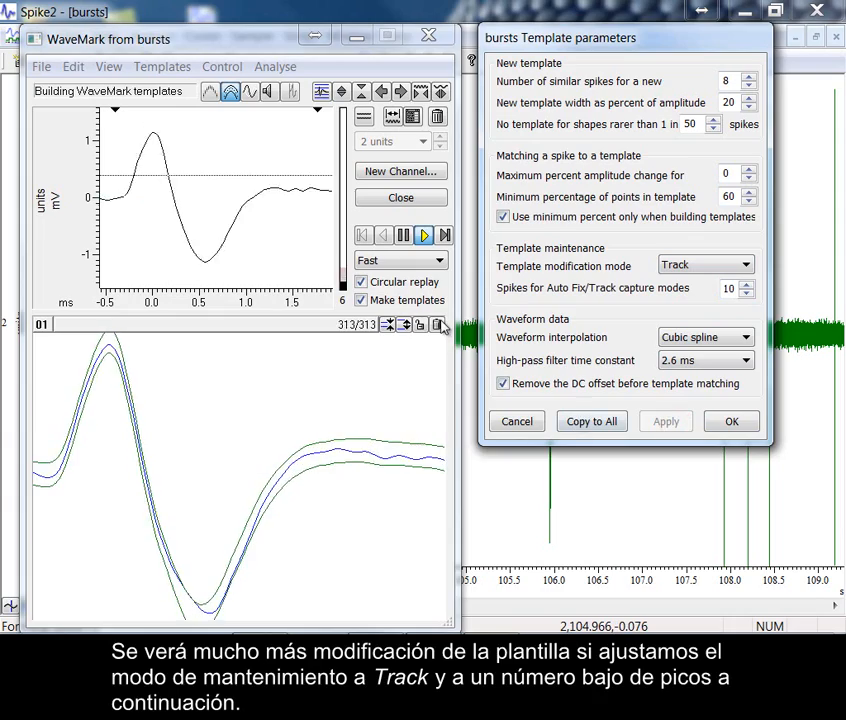
pyautogui.click(438, 325)
pyautogui.click(437, 116)
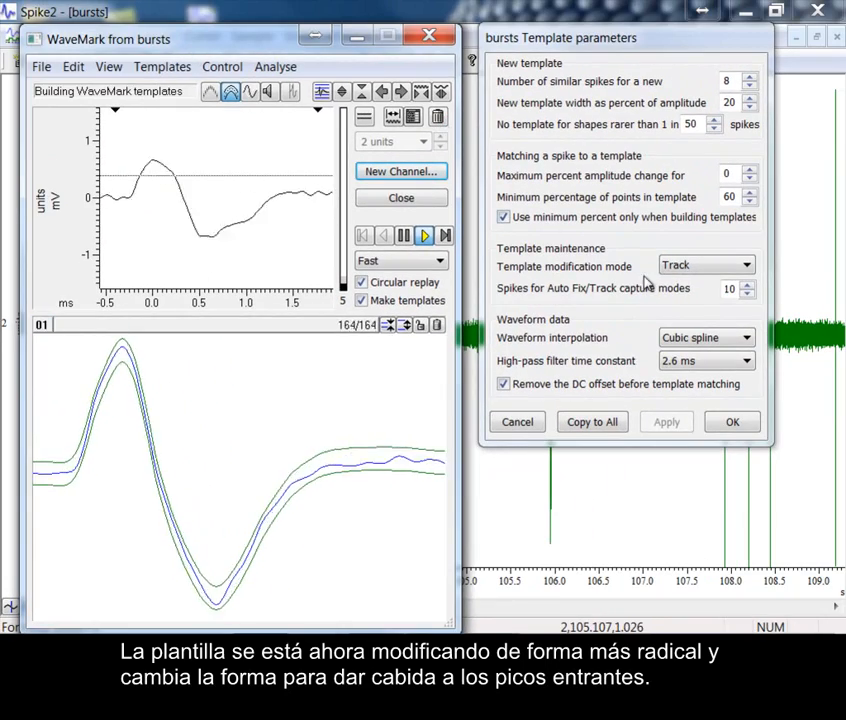
# Set the template modification mode back to Add All and clear all templates during the replay.
pyautogui.click(695, 266)
pyautogui.click(682, 281)
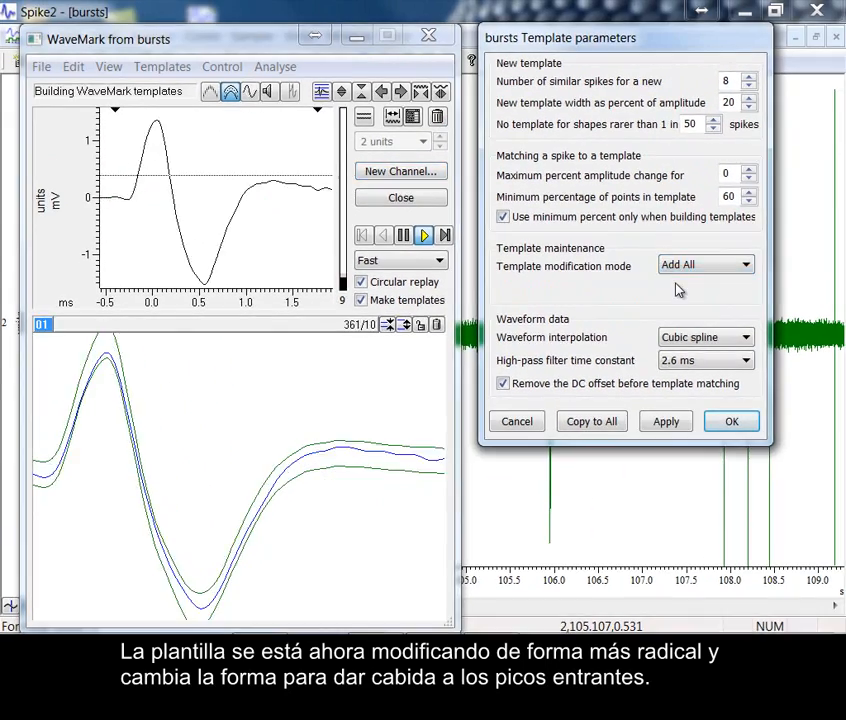
pyautogui.click(437, 116)
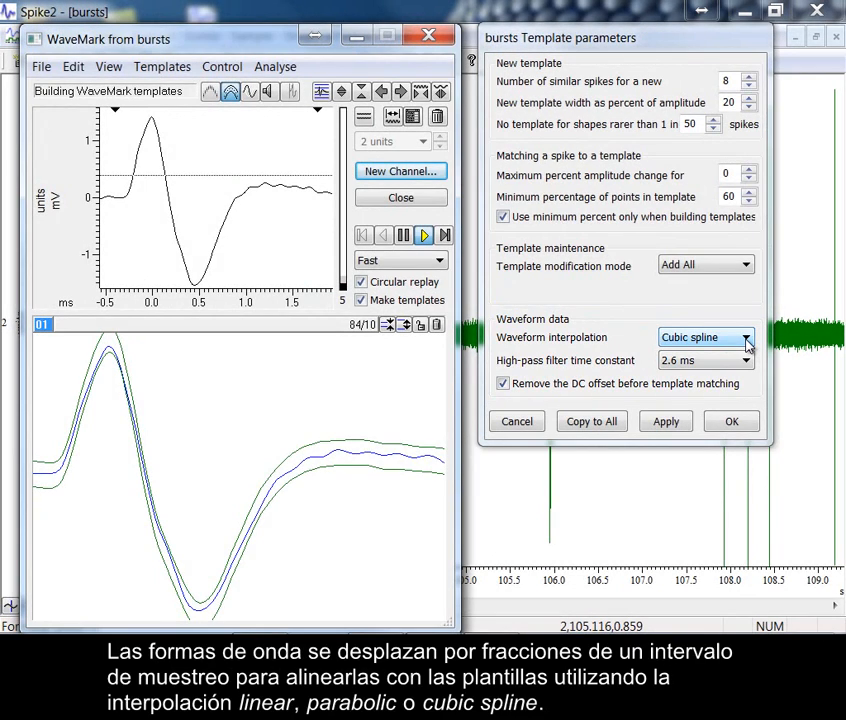
# Keep Cubic spline waveform interpolation and DC offset removal before template matching, and apply the parameters.
pyautogui.click(746, 340)
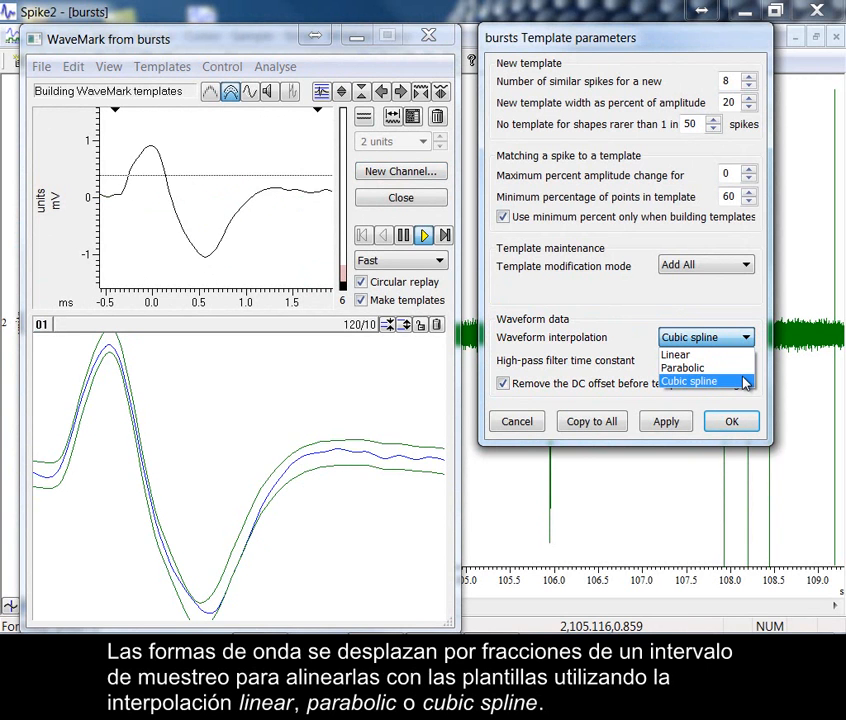
pyautogui.click(745, 381)
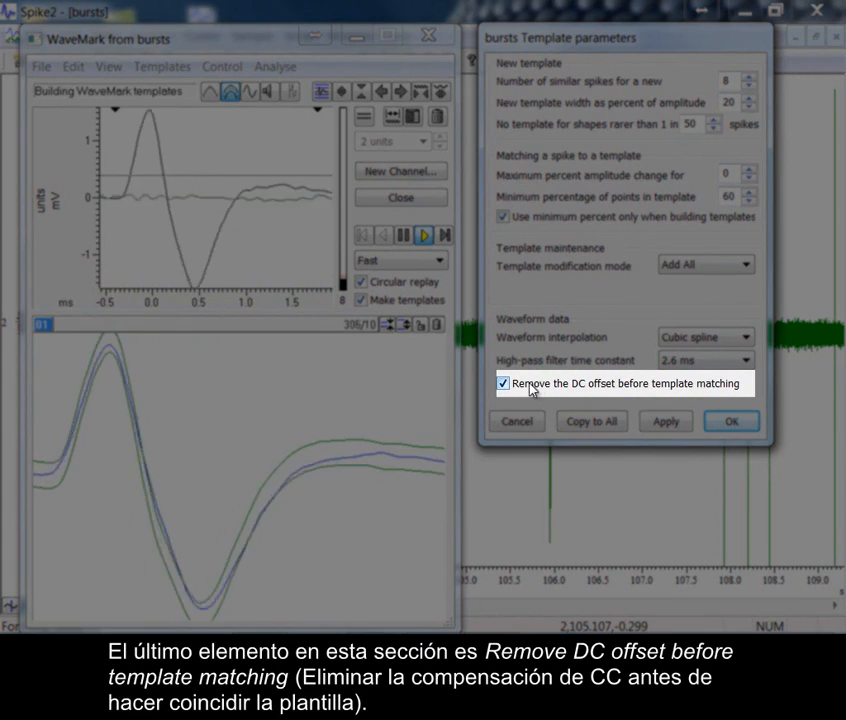
pyautogui.click(526, 389)
pyautogui.click(526, 388)
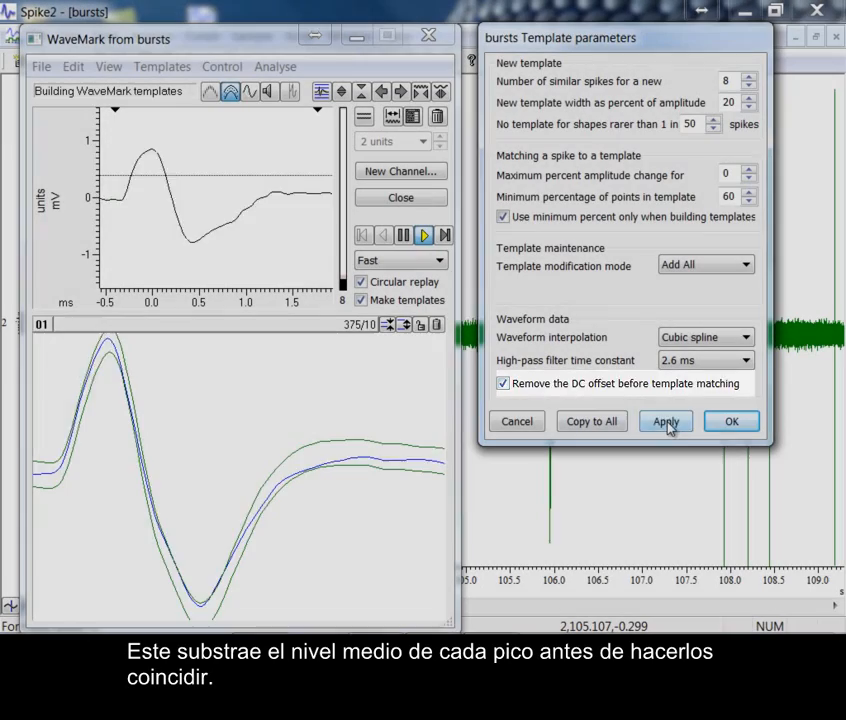
pyautogui.click(665, 421)
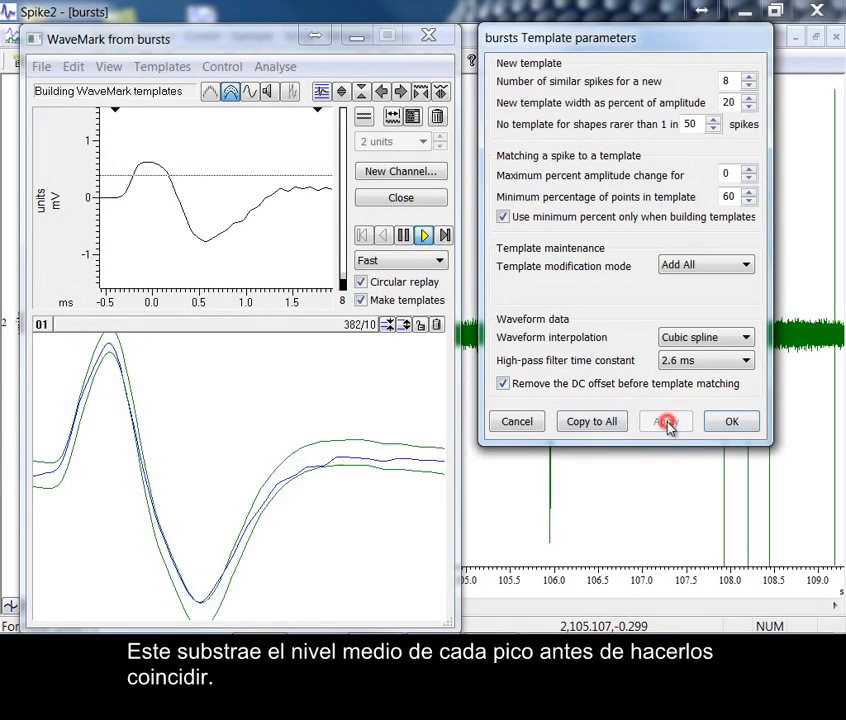
# Accept the template parameters, and stop the replay to close the WaveMark window.
pyautogui.click(733, 423)
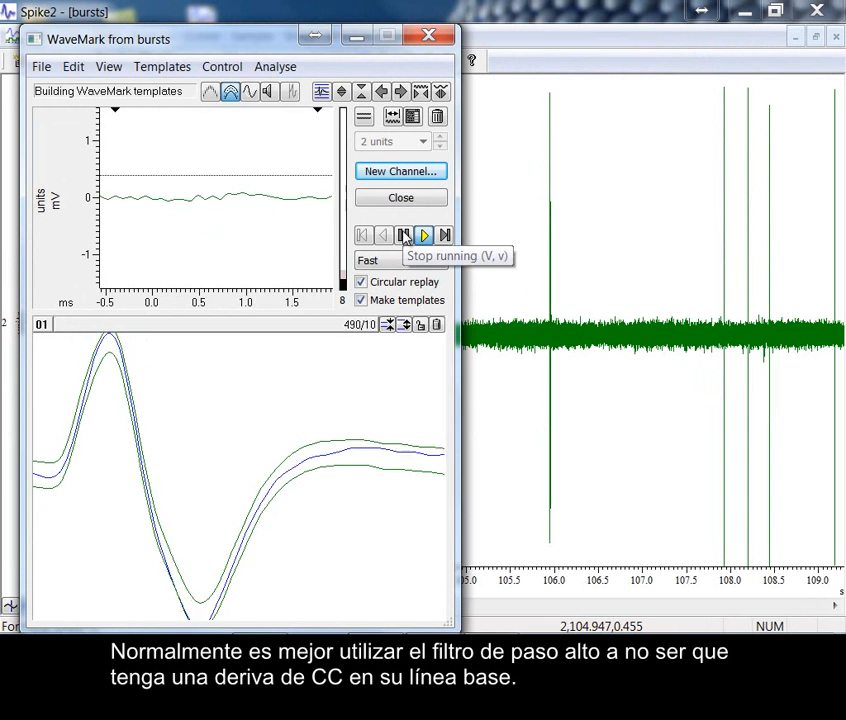
pyautogui.click(404, 236)
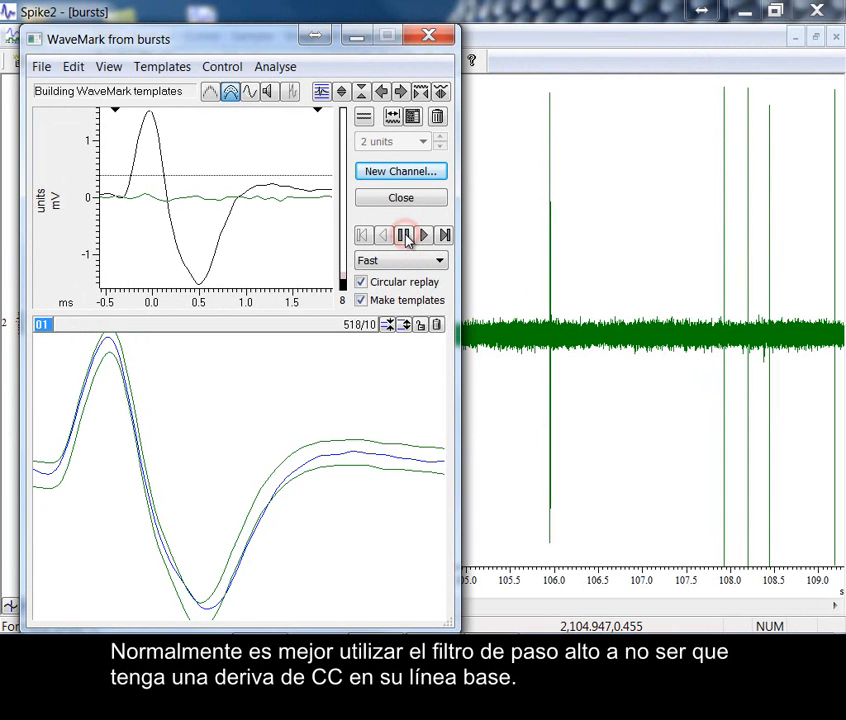
pyautogui.click(419, 38)
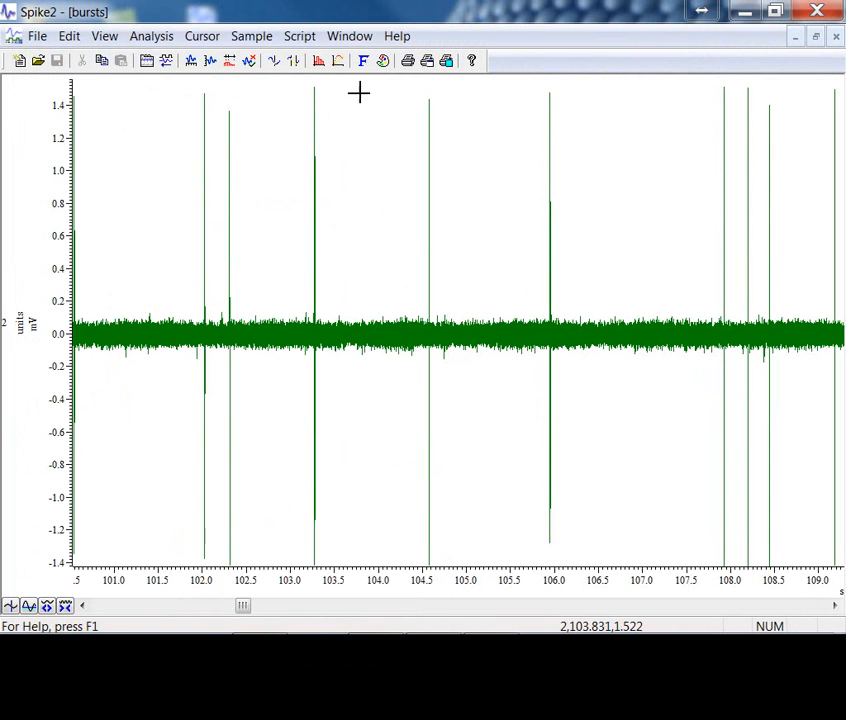
# Zoom the time axis in on the burst of four spikes near 100.54 s.
pyautogui.click(48, 606)
pyautogui.click(48, 606)
pyautogui.click(48, 606)
pyautogui.click(48, 606)
pyautogui.click(48, 606)
pyautogui.click(48, 606)
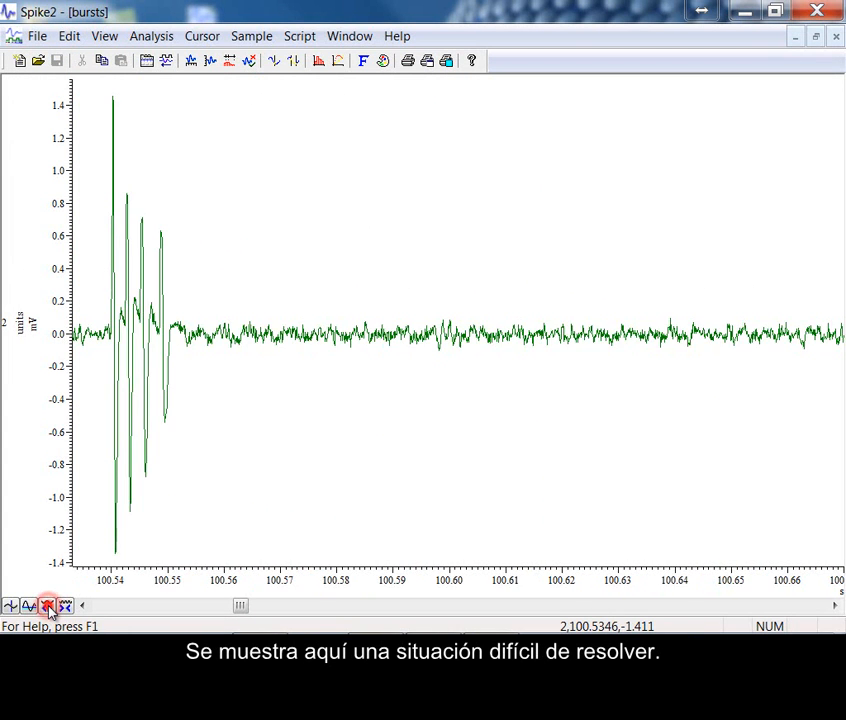
pyautogui.click(48, 606)
pyautogui.click(48, 606)
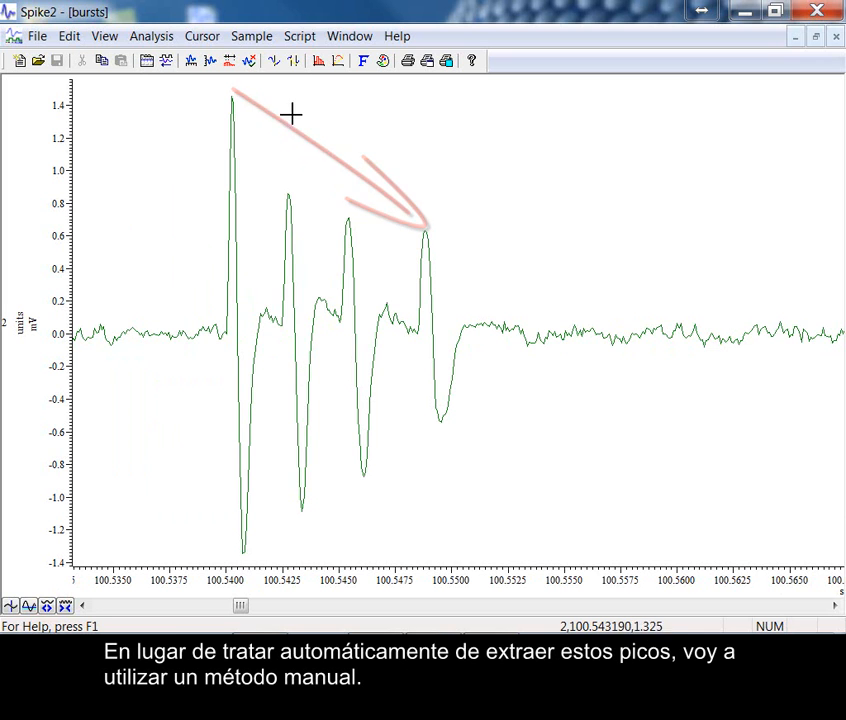
# Open a new WaveMark window for bursts, enlarge it to show a row of four template slots, and move it off the burst's first spikes.
pyautogui.click(150, 37)
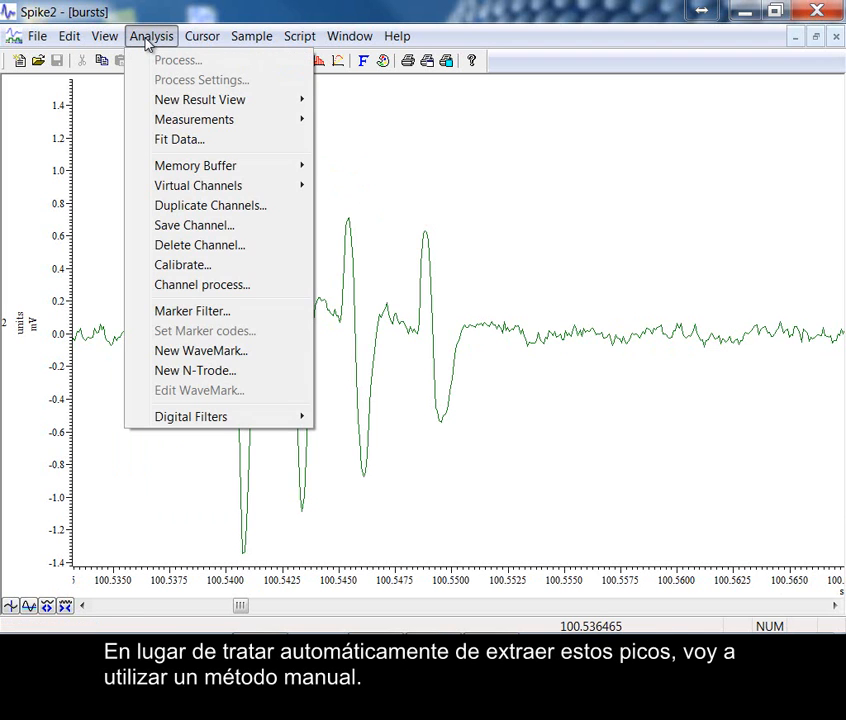
pyautogui.click(176, 349)
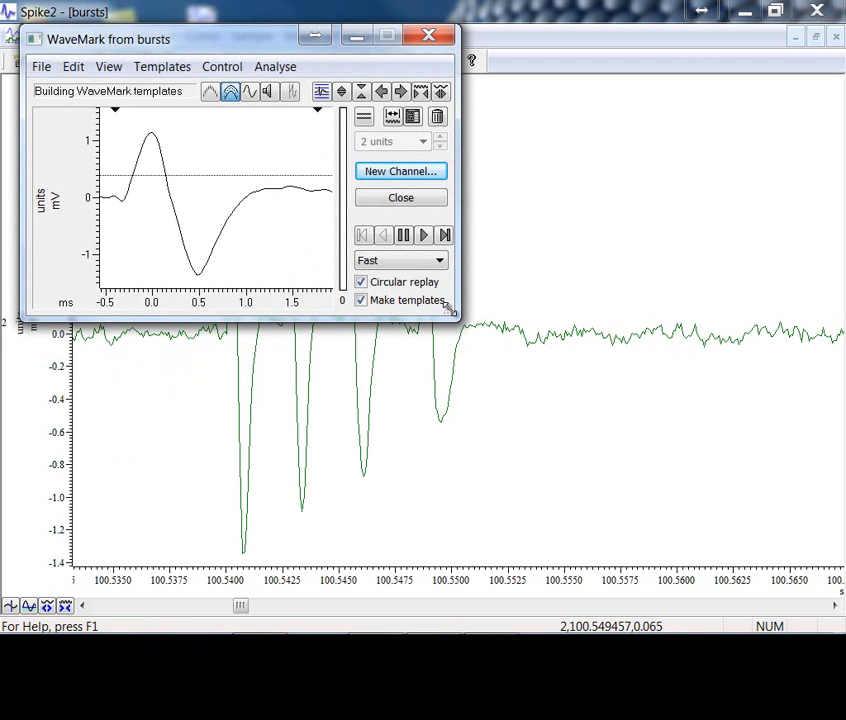
pyautogui.moveTo(449, 309); pyautogui.dragTo(462, 446)
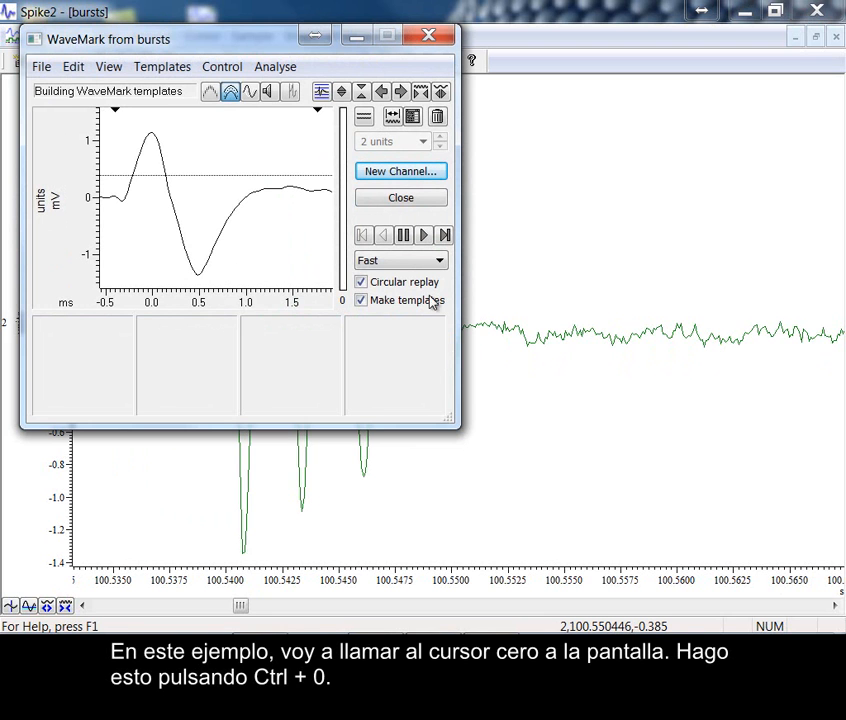
pyautogui.moveTo(258, 43)
pyautogui.mouseDown()
pyautogui.moveTo(549, 106)
pyautogui.moveTo(617, 93)
pyautogui.mouseUp()
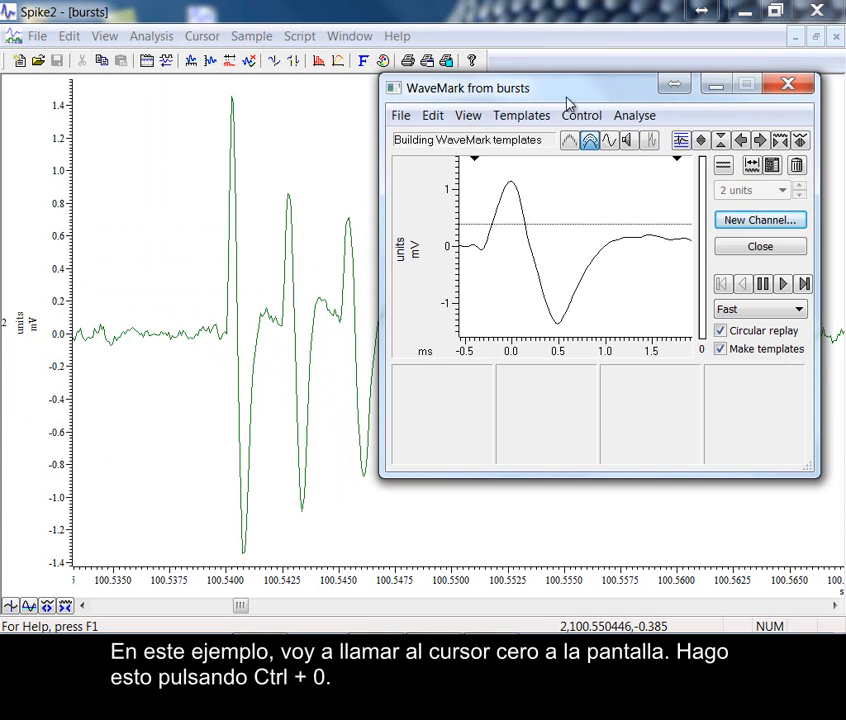
# Show cursor 0 in the bursts data view.
pyautogui.click(213, 110)
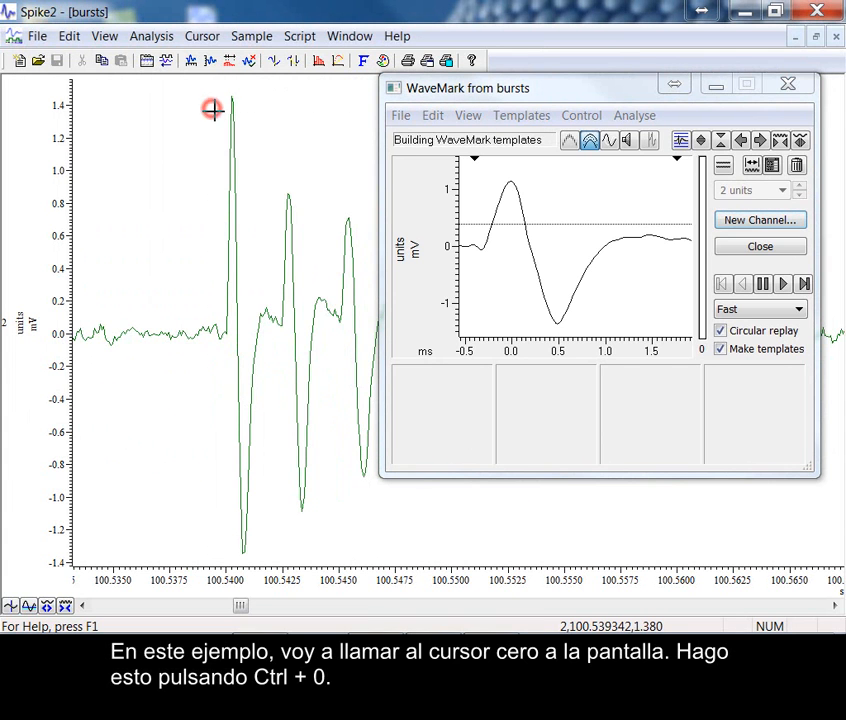
pyautogui.hotkey('ctrl', '0')
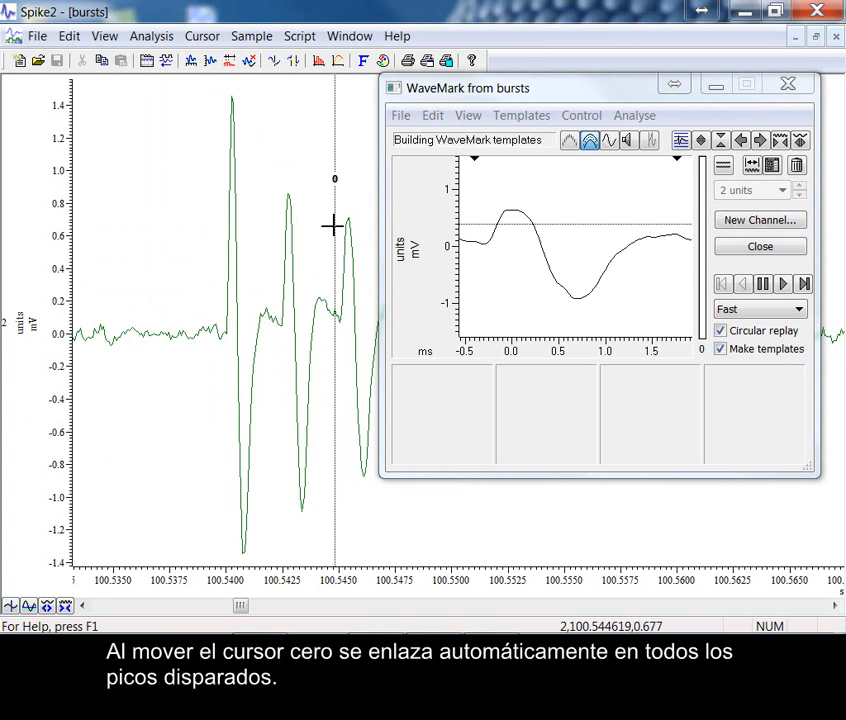
# Build three templates by moving cursor 0 to the burst's first, second and last spikes and adding each displayed spike to an empty template slot.
pyautogui.moveTo(335, 226); pyautogui.dragTo(221, 258)
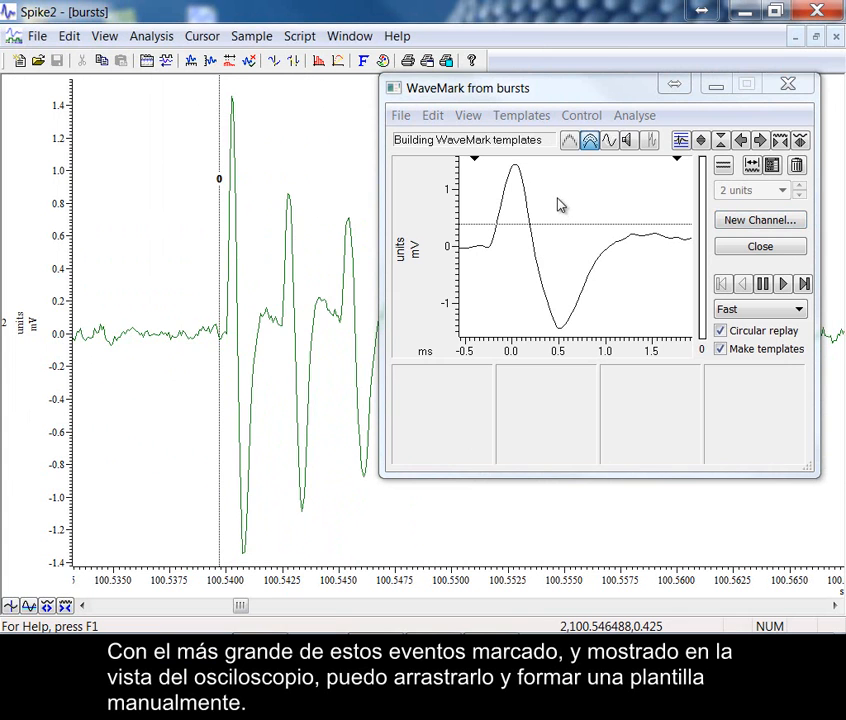
pyautogui.moveTo(558, 203); pyautogui.dragTo(440, 402)
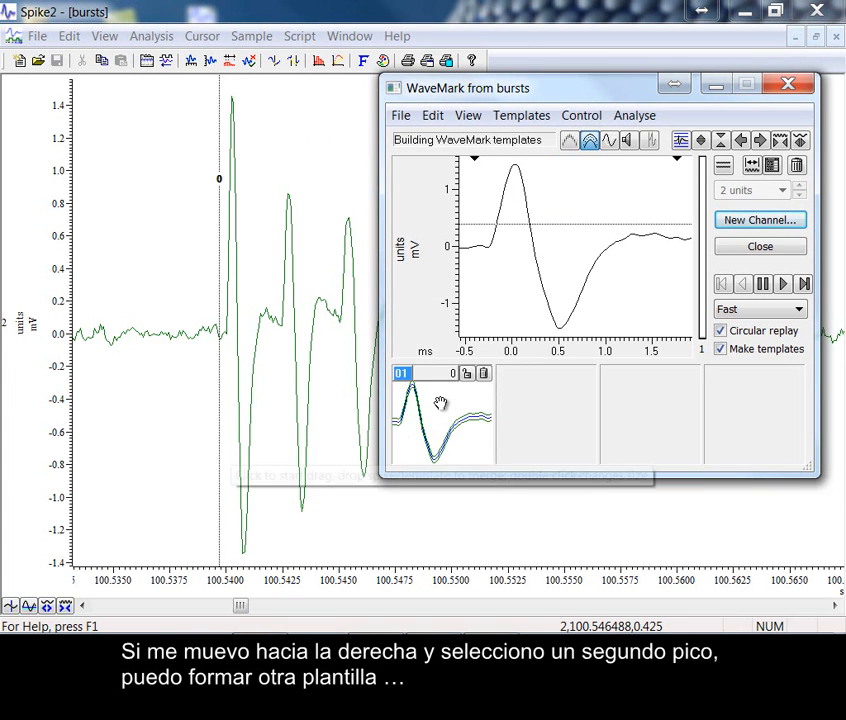
pyautogui.click(219, 273)
pyautogui.moveTo(219, 273); pyautogui.dragTo(268, 279)
pyautogui.moveTo(566, 250); pyautogui.dragTo(544, 423)
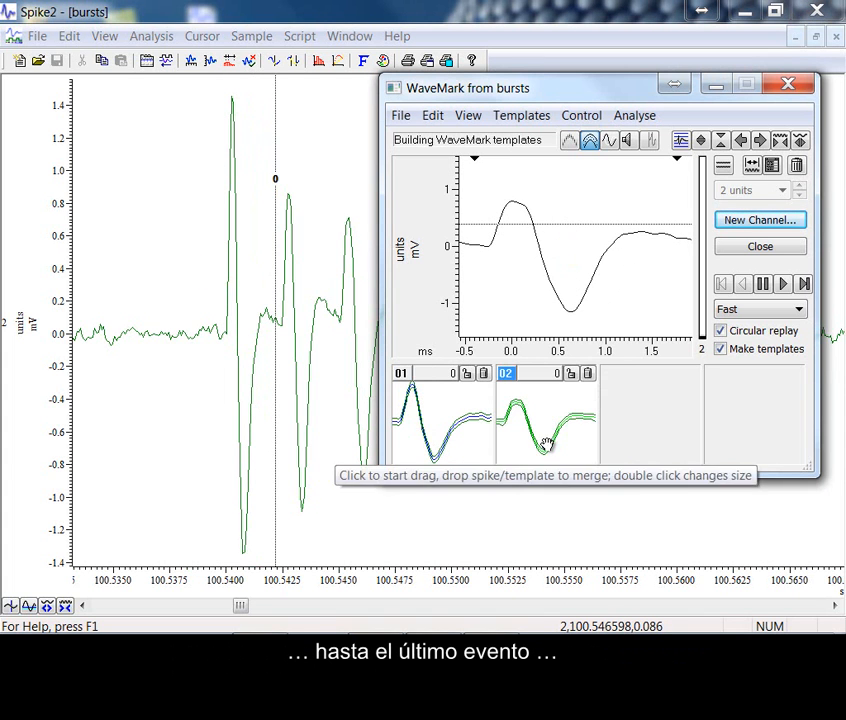
pyautogui.moveTo(275, 278); pyautogui.dragTo(370, 290)
pyautogui.moveTo(546, 276); pyautogui.dragTo(655, 447)
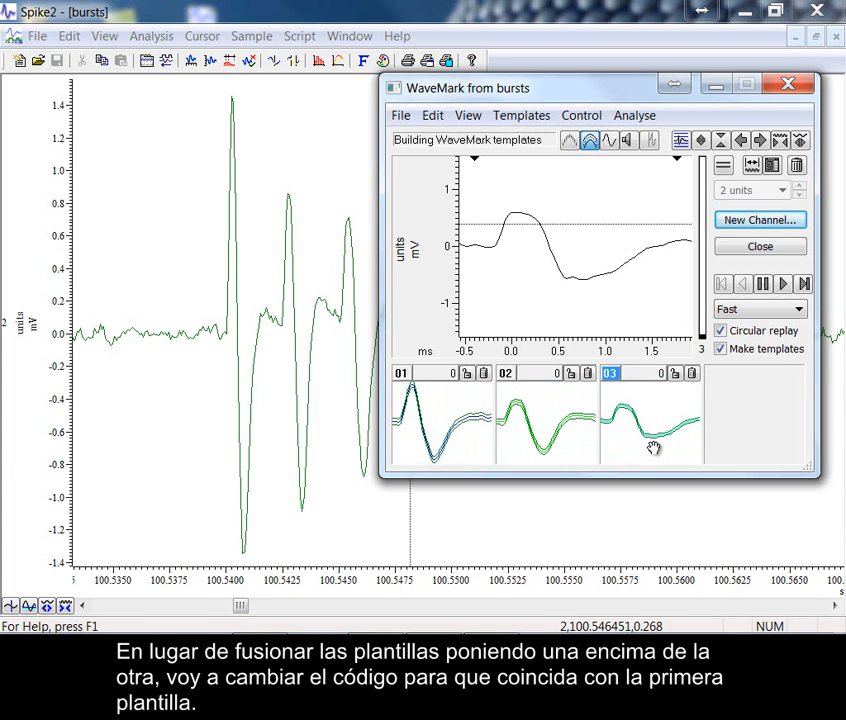
# Change the marker codes of the second and third templates to 01 to match the first template.
pyautogui.click(508, 375)
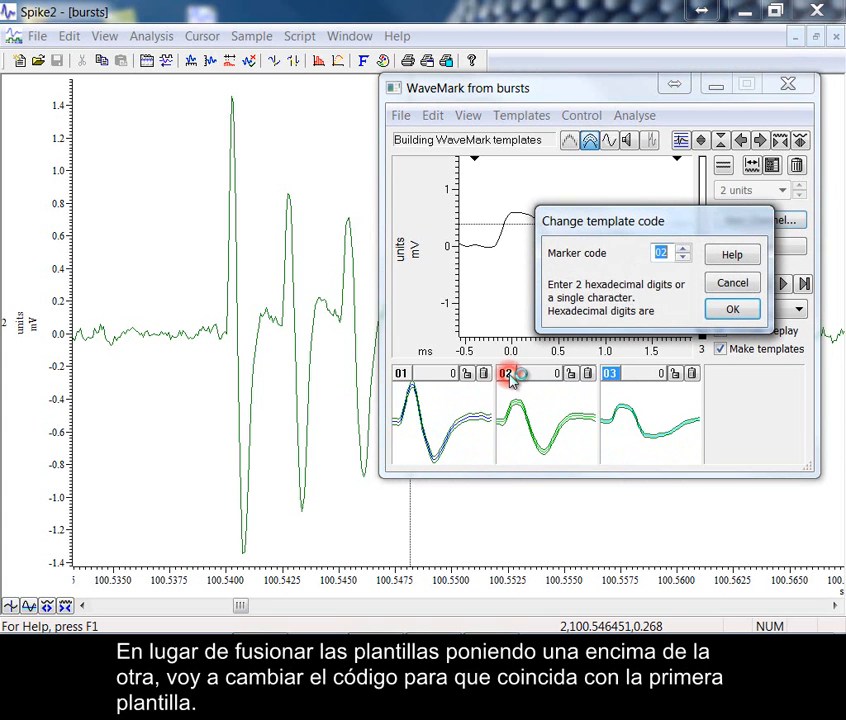
pyautogui.click(733, 310)
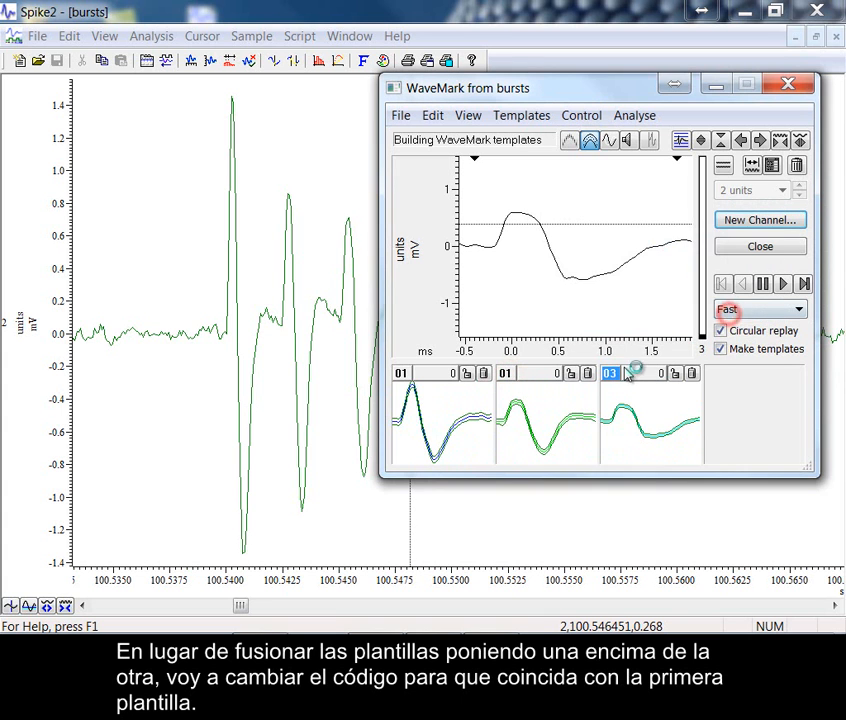
pyautogui.click(612, 376)
pyautogui.click(684, 258)
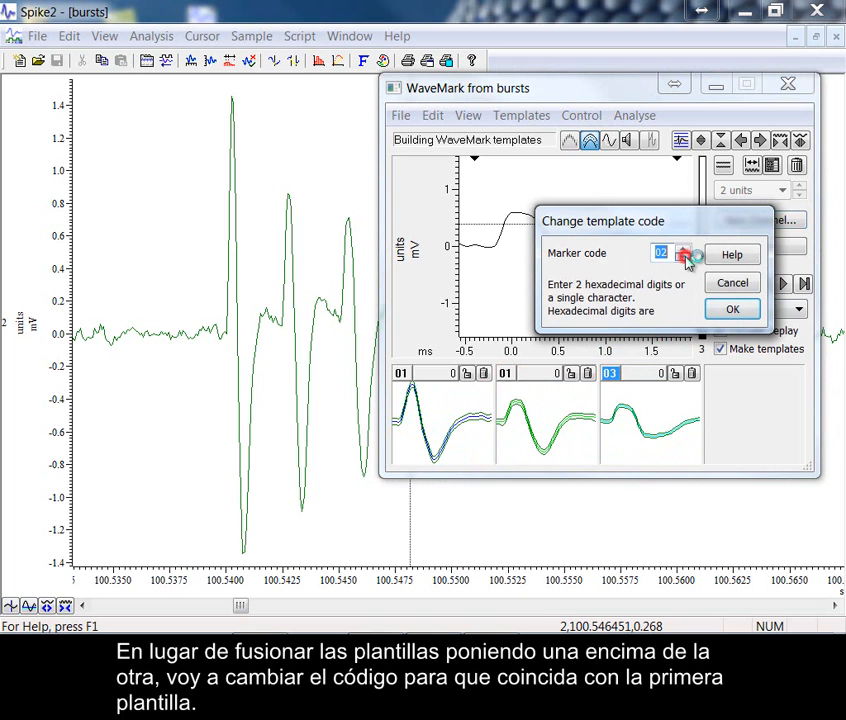
pyautogui.click(733, 309)
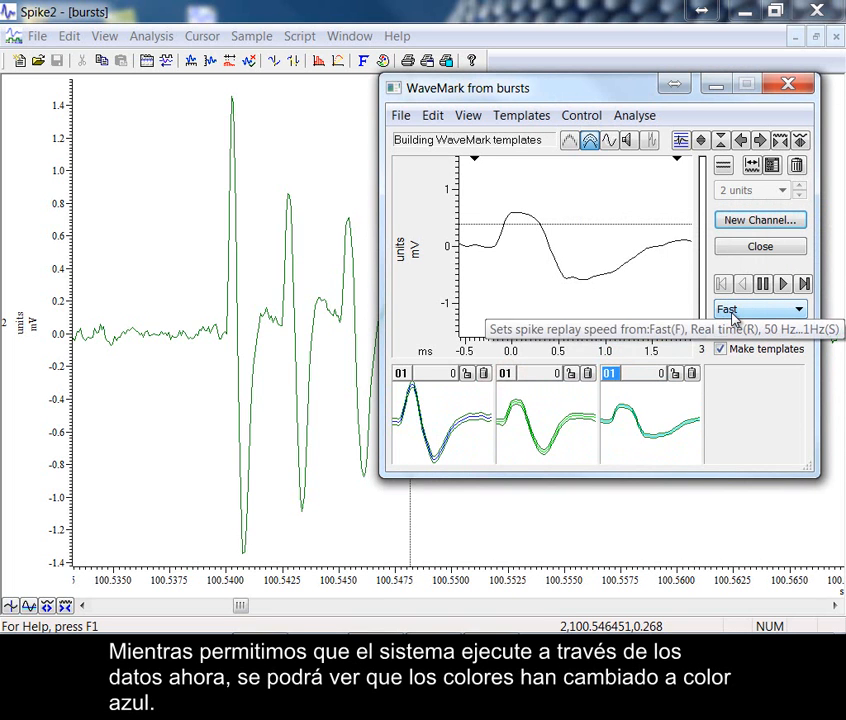
# Replay the data, merge the new code 02 template in the fourth slot into the third template, and pause the replay.
pyautogui.click(785, 287)
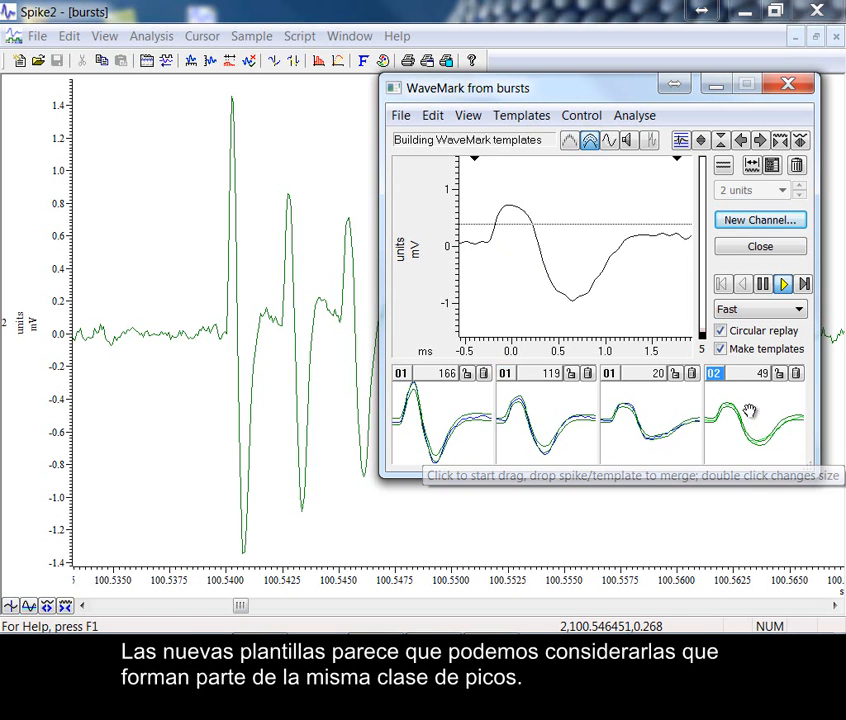
pyautogui.moveTo(766, 414); pyautogui.dragTo(661, 419)
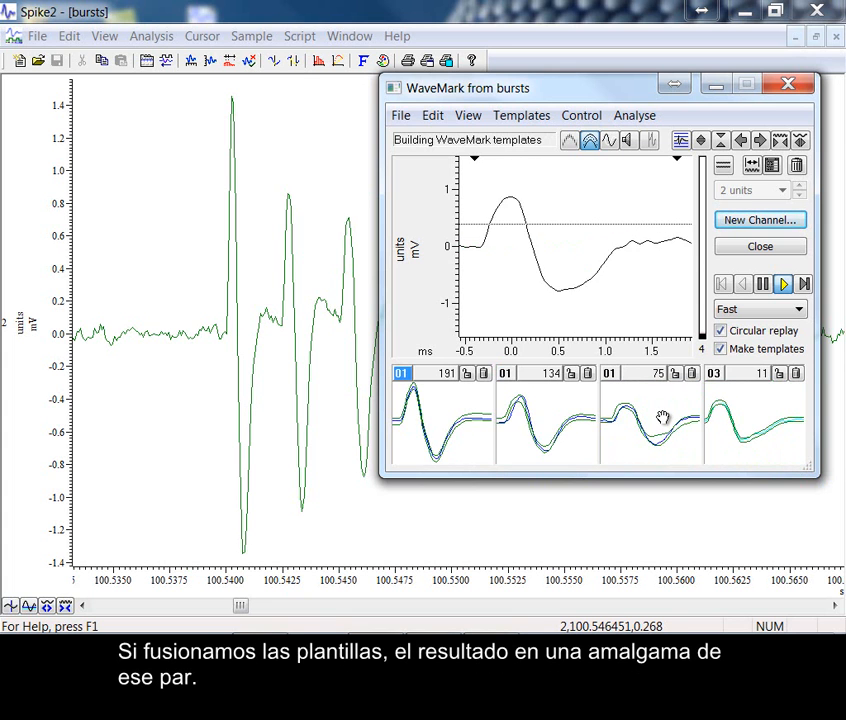
pyautogui.click(764, 286)
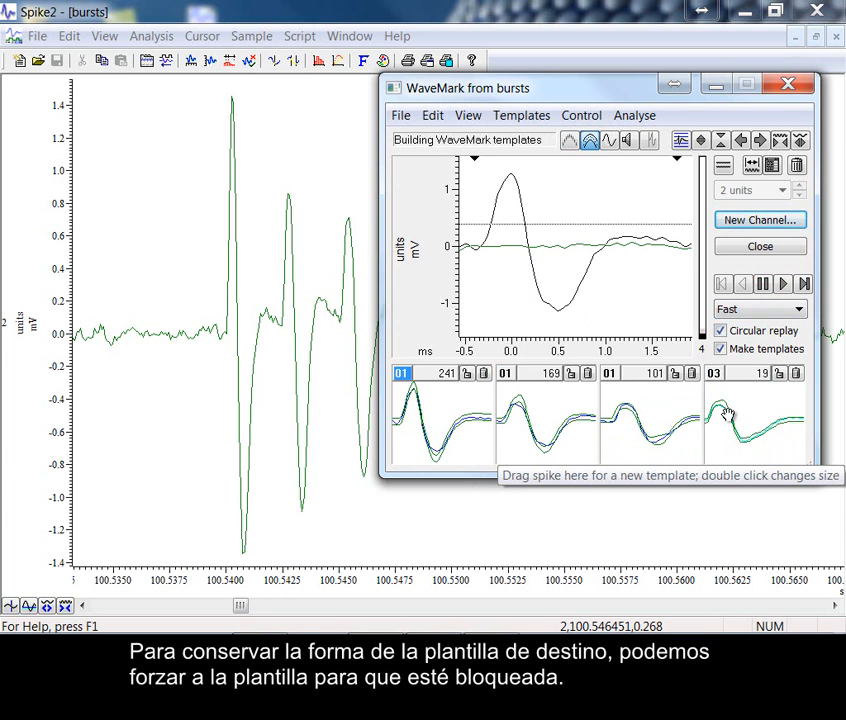
# Lock the third template's shape, merge the code 03 template from the fourth slot into it, and pause the running replay.
pyautogui.click(675, 373)
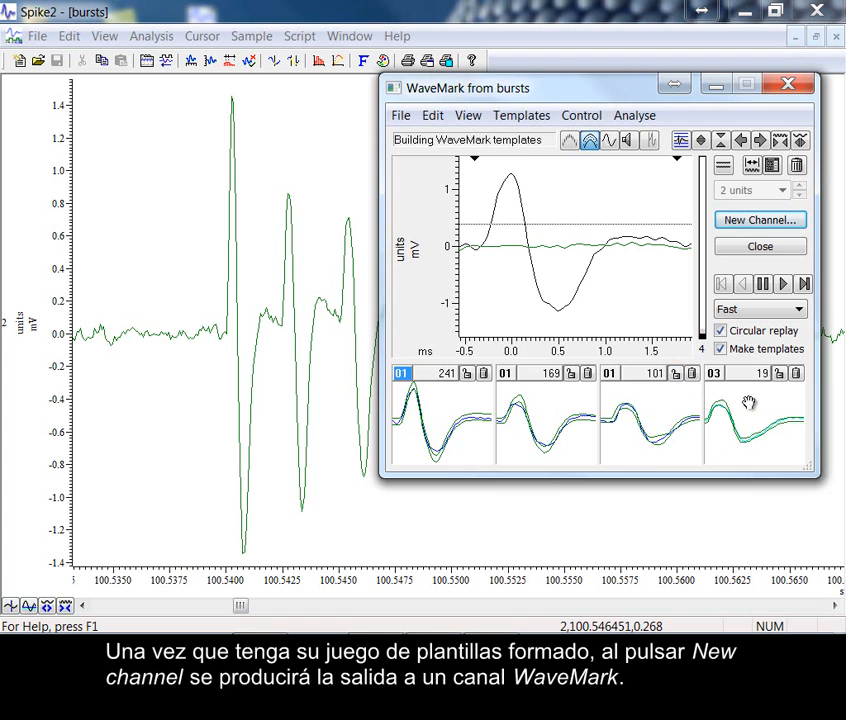
pyautogui.moveTo(782, 415)
pyautogui.mouseDown()
pyautogui.moveTo(676, 400)
pyautogui.moveTo(683, 418)
pyautogui.mouseUp()
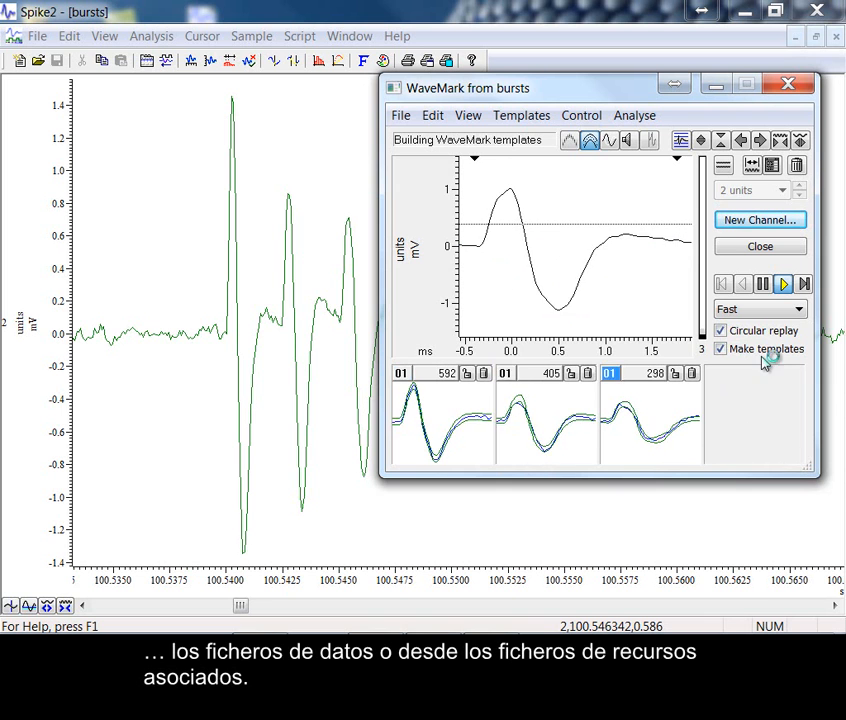
pyautogui.click(765, 285)
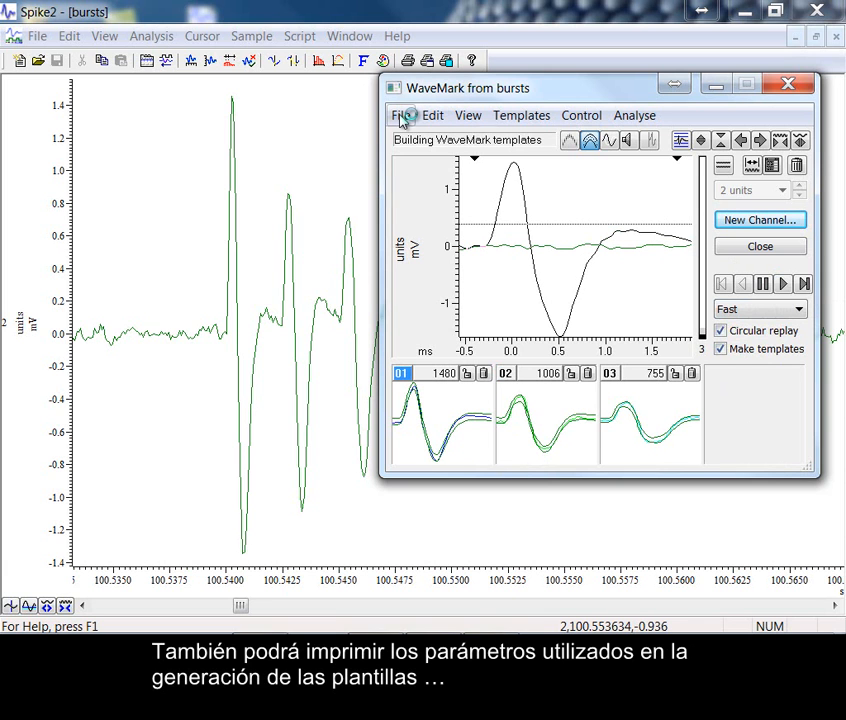
# Print the templates with setup parameters and overdrawn outlines included, using Microsoft XPS Document Writer.
pyautogui.click(400, 115)
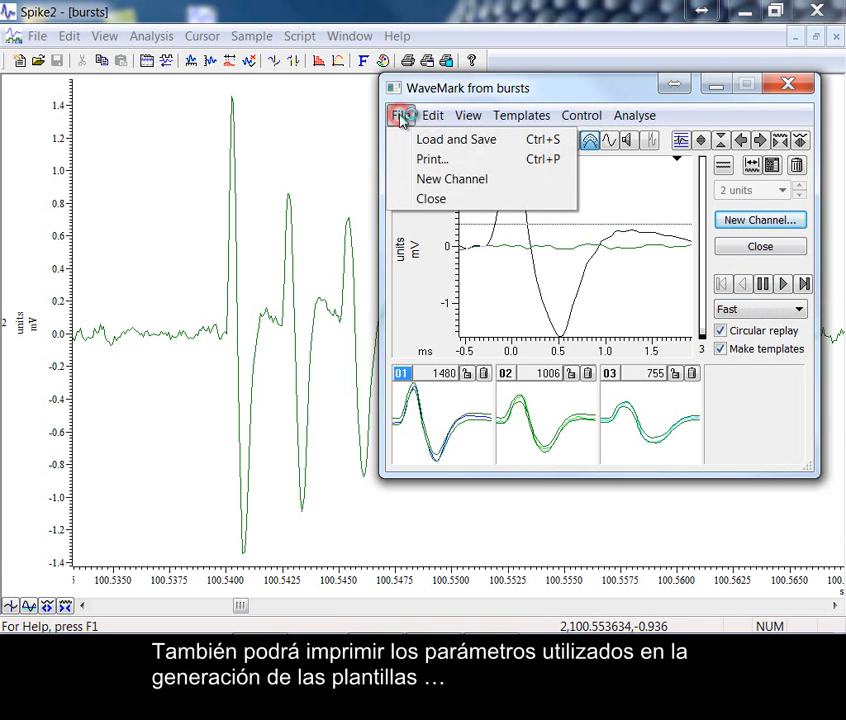
pyautogui.click(425, 160)
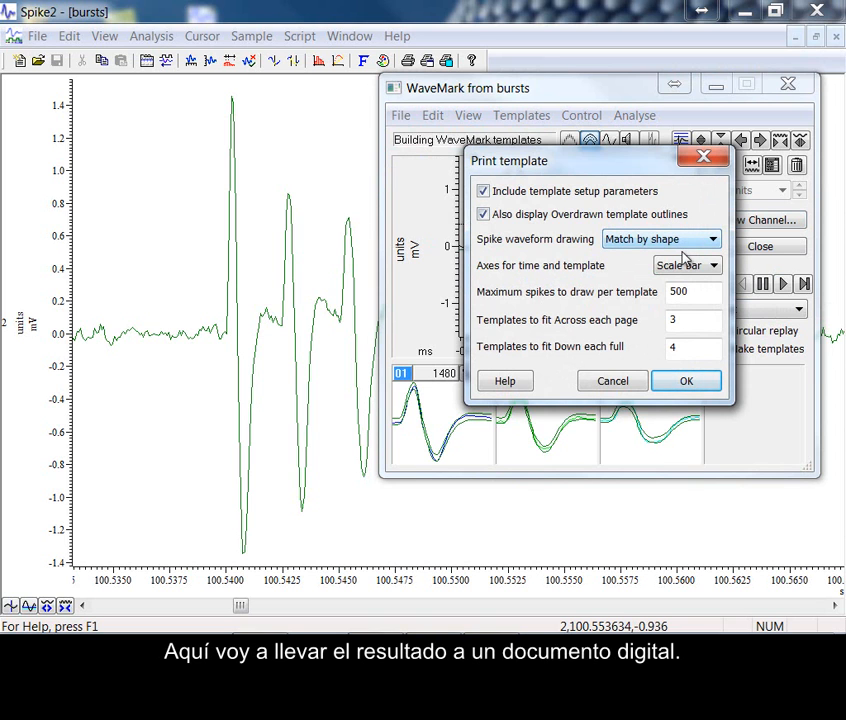
pyautogui.click(682, 386)
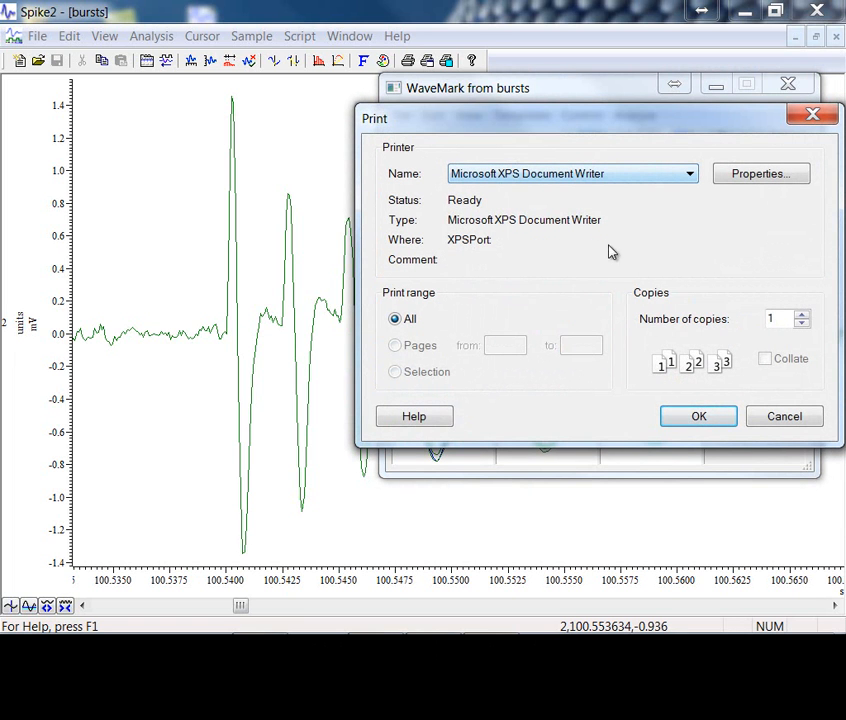
pyautogui.click(698, 417)
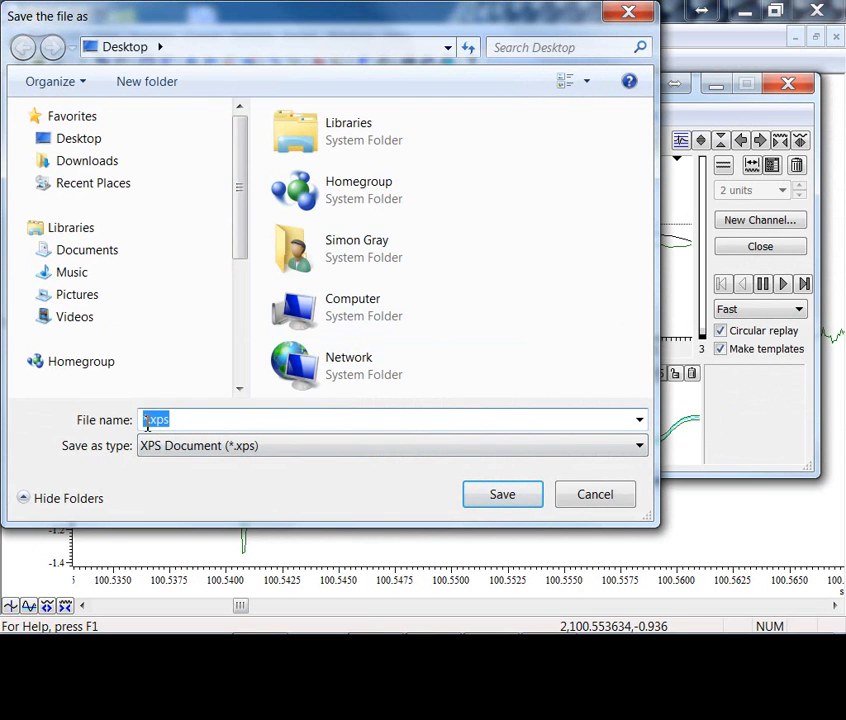
# Save the printed template output to the Desktop as Spikes.xps.
pyautogui.press('Delete')
pyautogui.write('Sp')
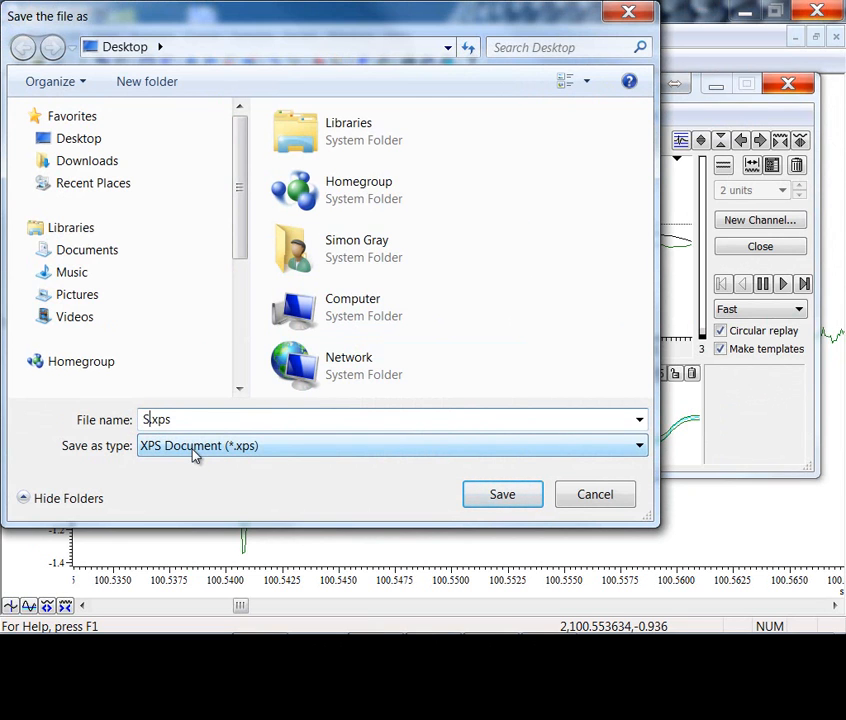
pyautogui.write('ikes')
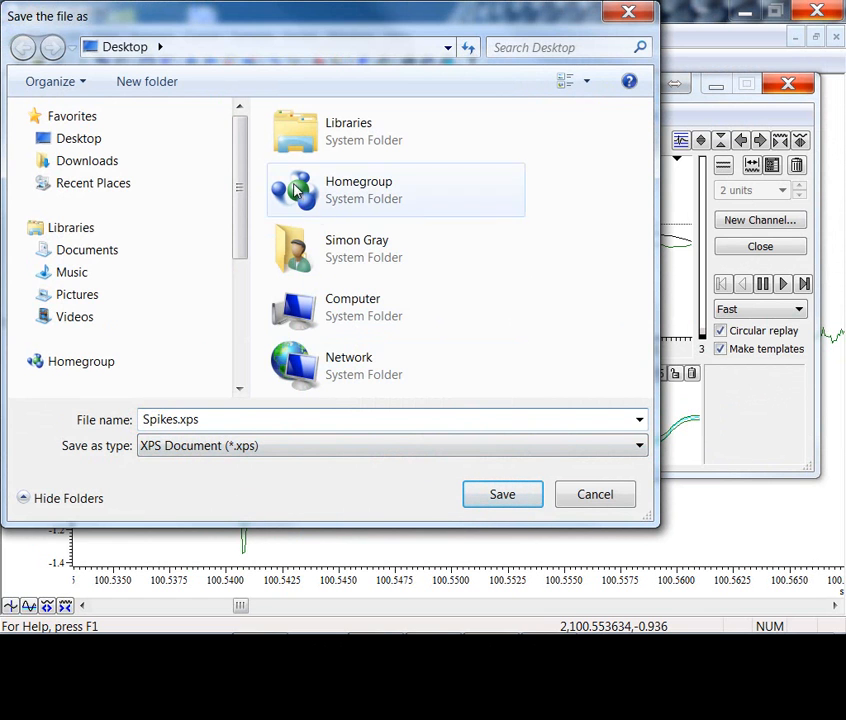
pyautogui.click(122, 139)
pyautogui.click(526, 495)
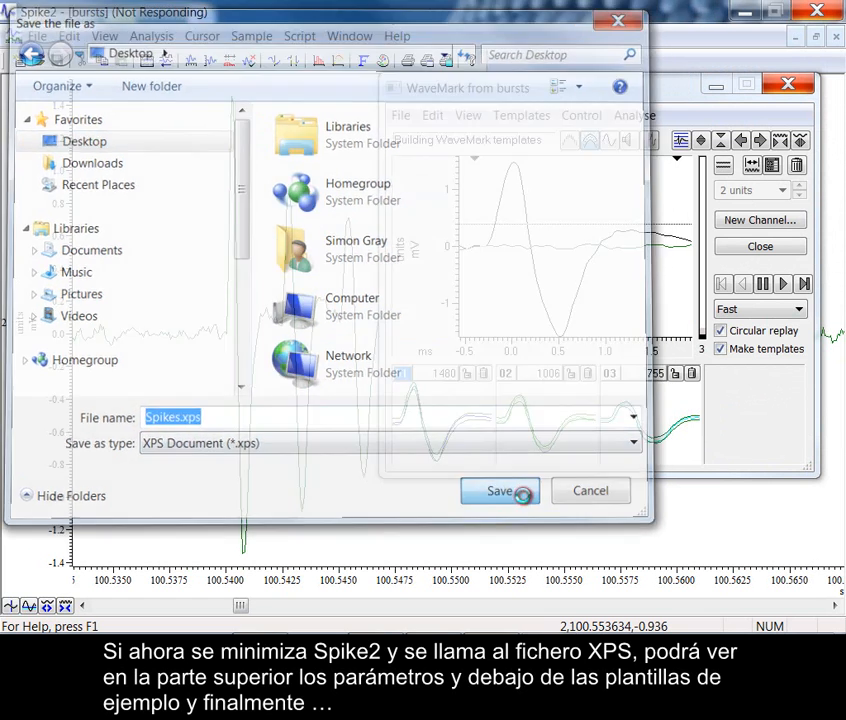
# Minimize Spike2 and open the Spikes file from the desktop to review the printed template parameters and waveforms.
pyautogui.click(742, 11)
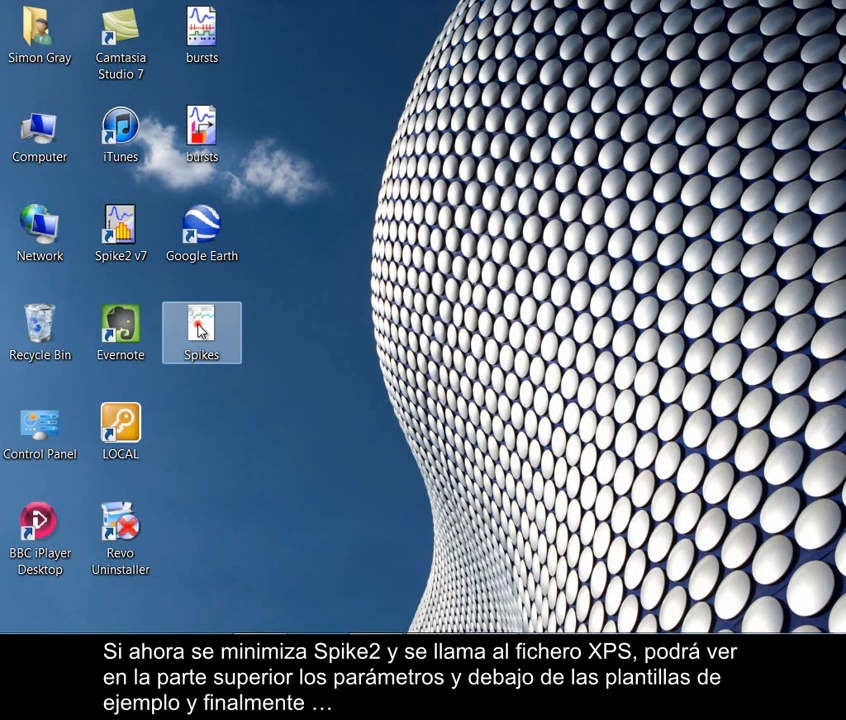
pyautogui.doubleClick(201, 330)
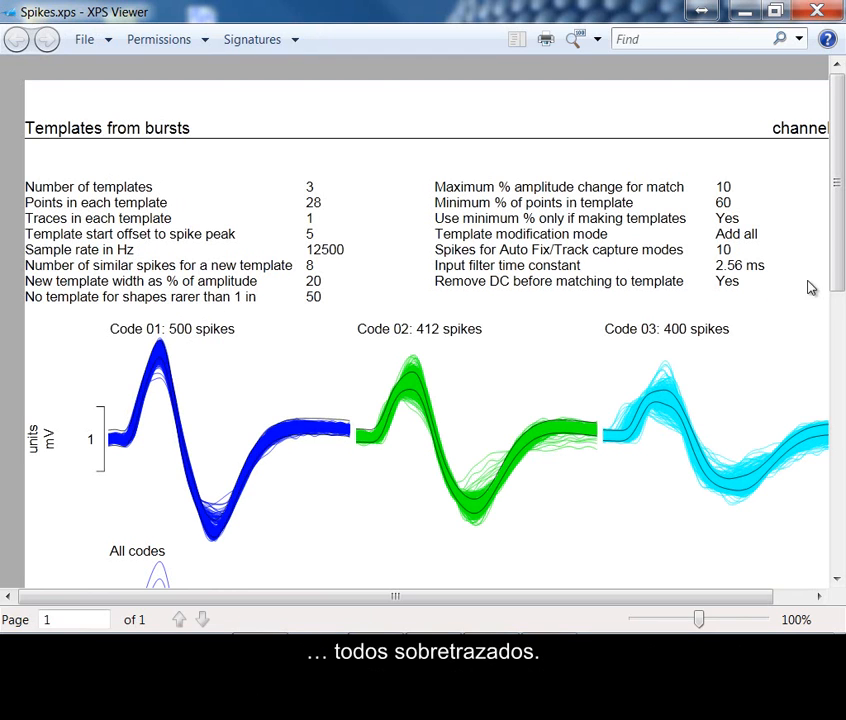
pyautogui.moveTo(835, 240)
pyautogui.mouseDown()
pyautogui.moveTo(838, 354)
pyautogui.moveTo(833, 229)
pyautogui.mouseUp()
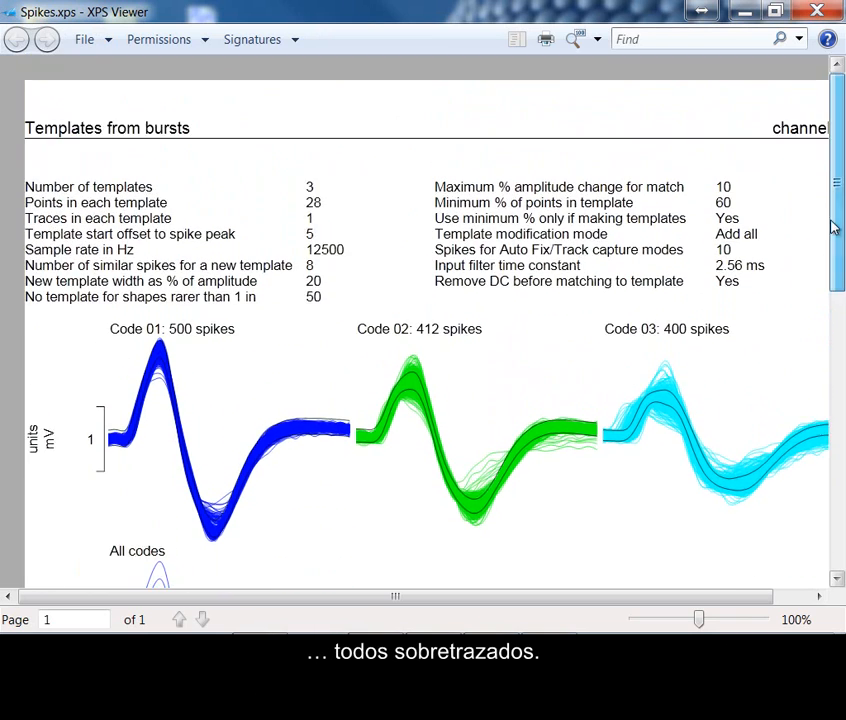